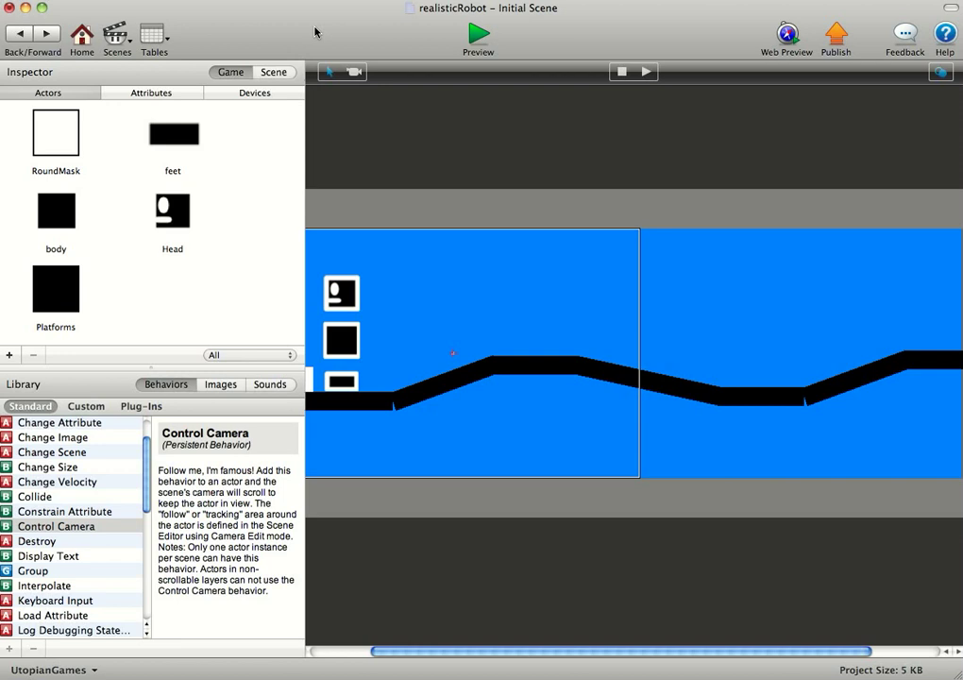
# Preview the game and drive the robot right up and over the ramp, then exit the preview.
pyautogui.click(477, 34)
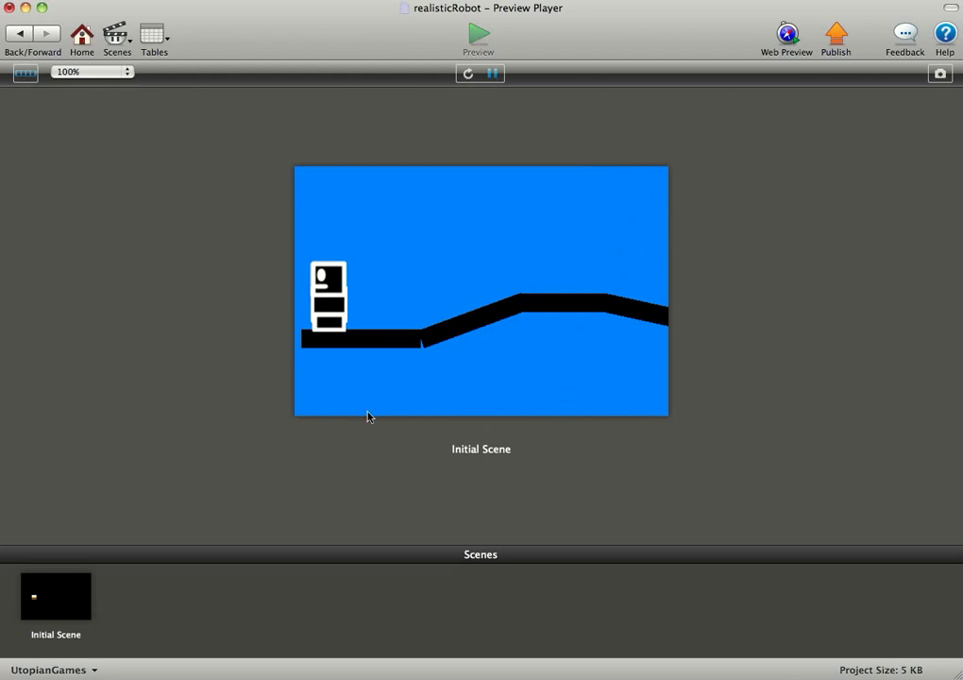
pyautogui.press('Right')
pyautogui.press('Right')
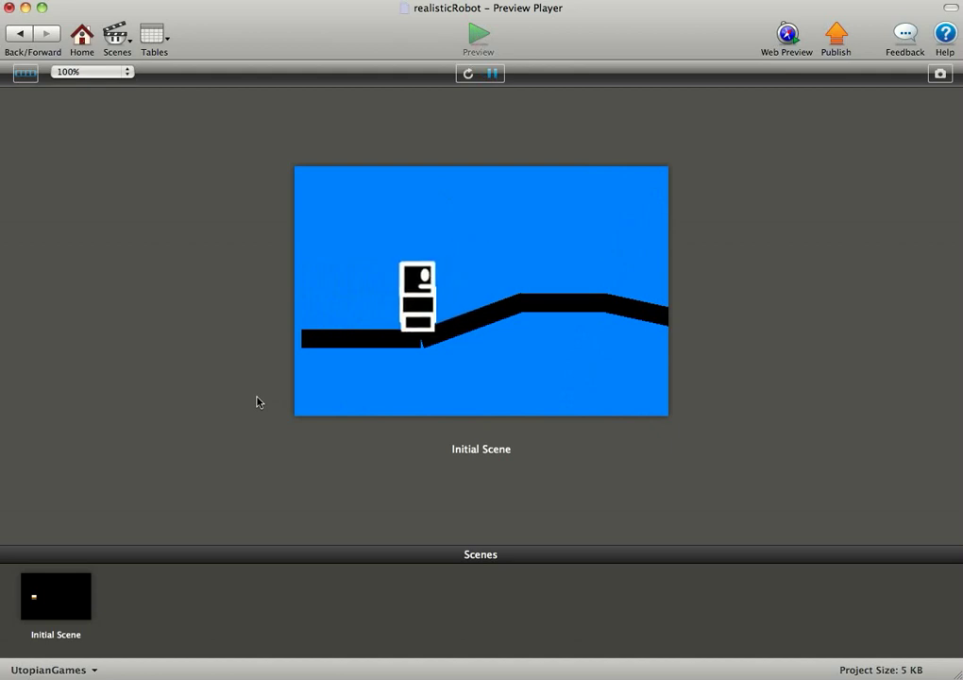
pyautogui.press('Right')
pyautogui.press('Right')
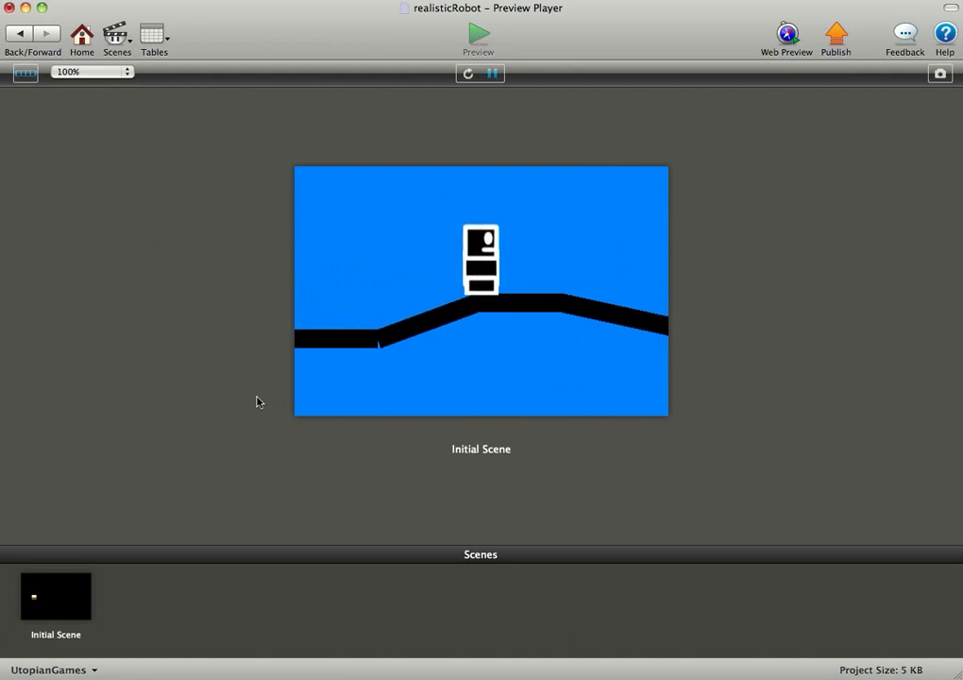
pyautogui.press('Right')
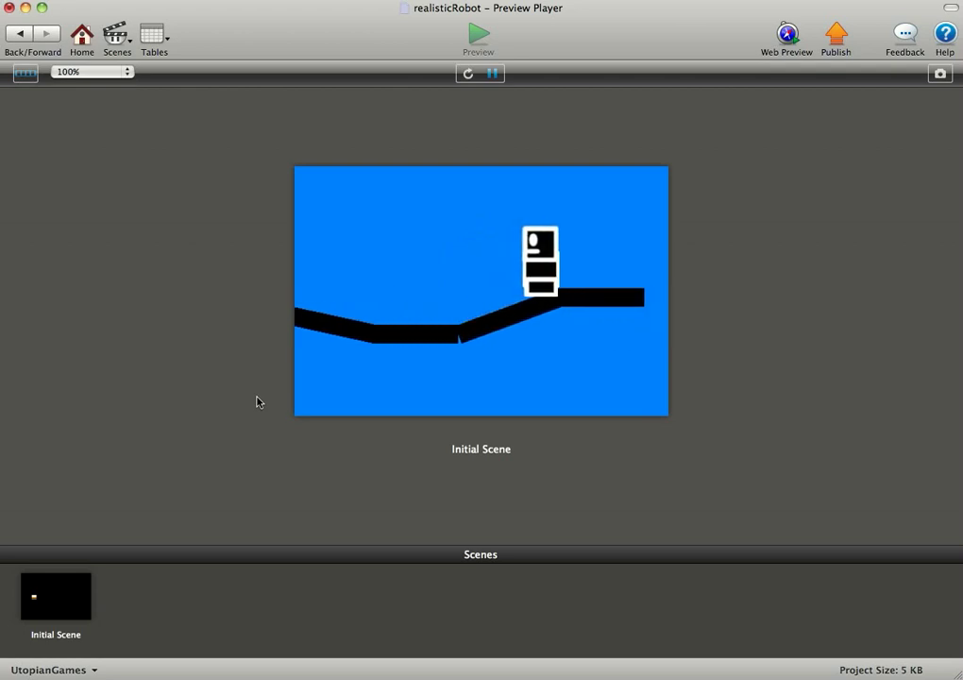
pyautogui.press('Right')
pyautogui.press('Right')
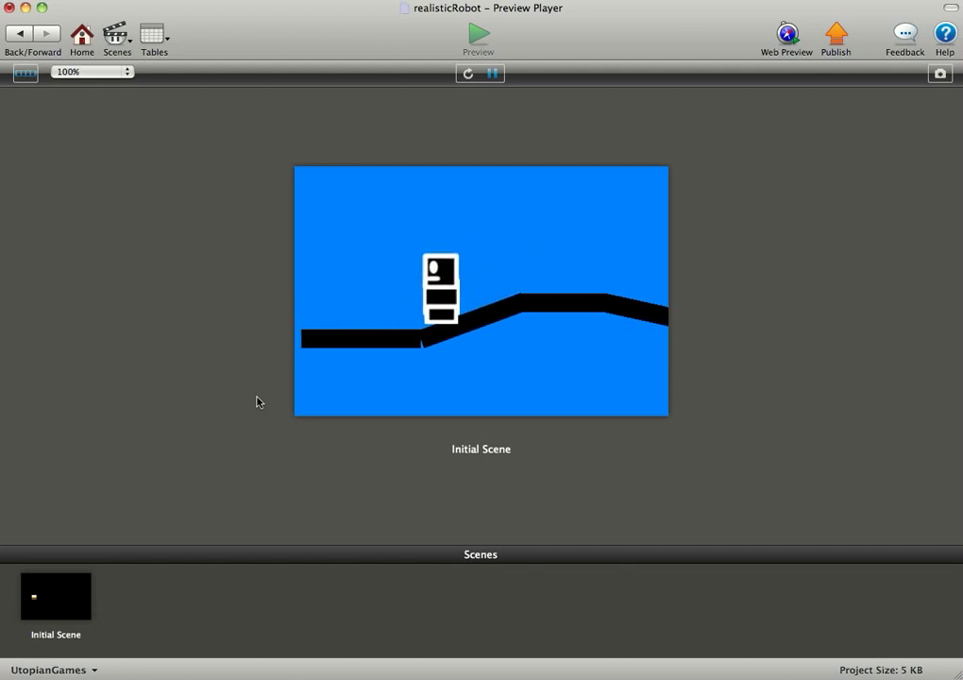
pyautogui.press('Right')
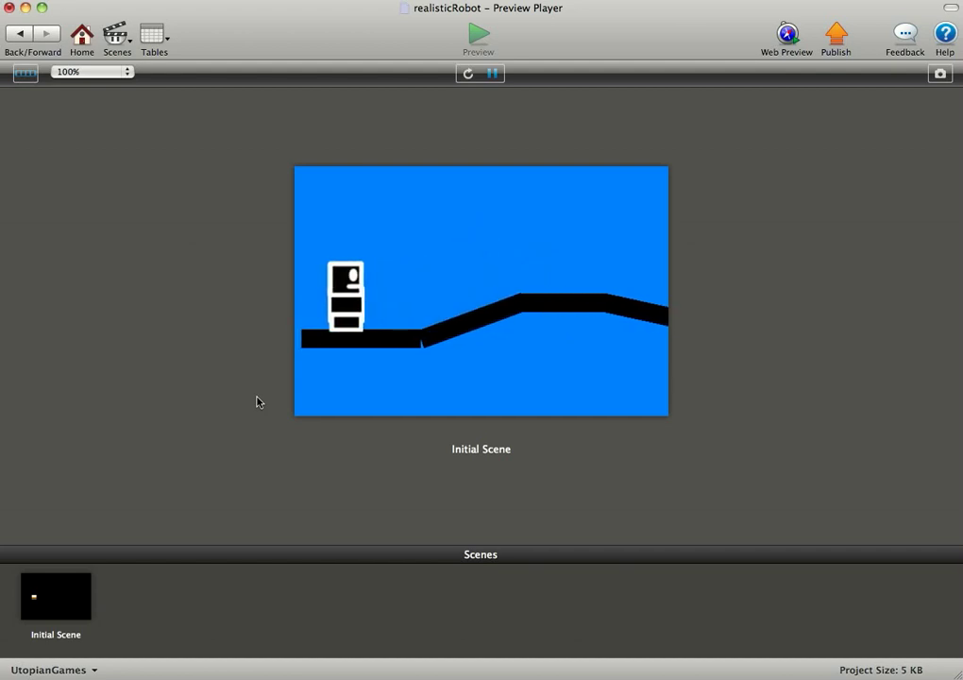
pyautogui.click(17, 35)
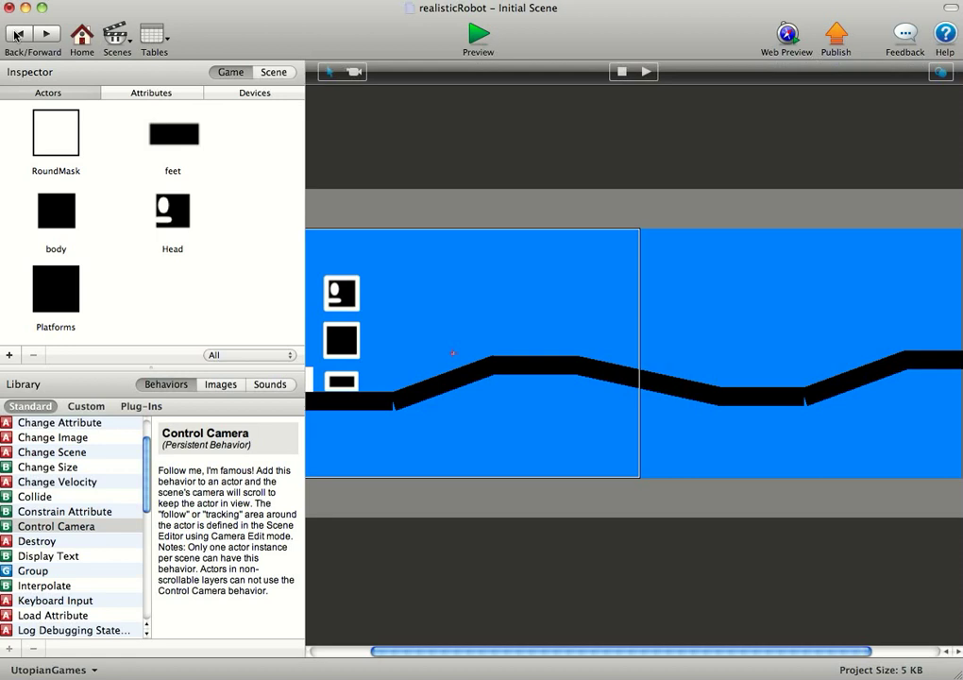
# Switch the Platforms tilt rule On and preview the robot driving right.
pyautogui.doubleClick(58, 129)
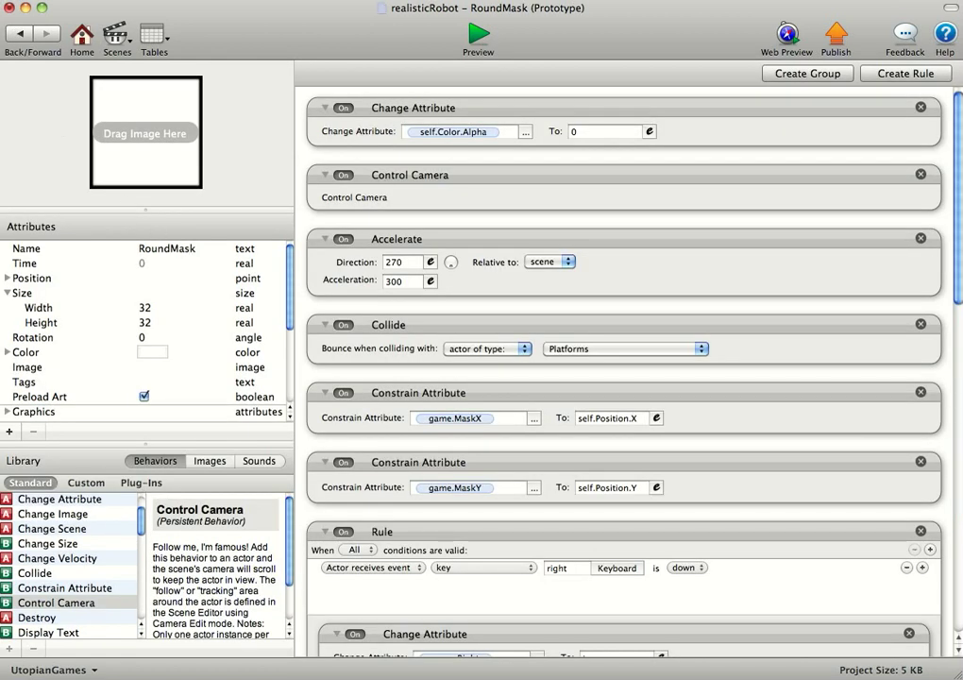
pyautogui.click(17, 35)
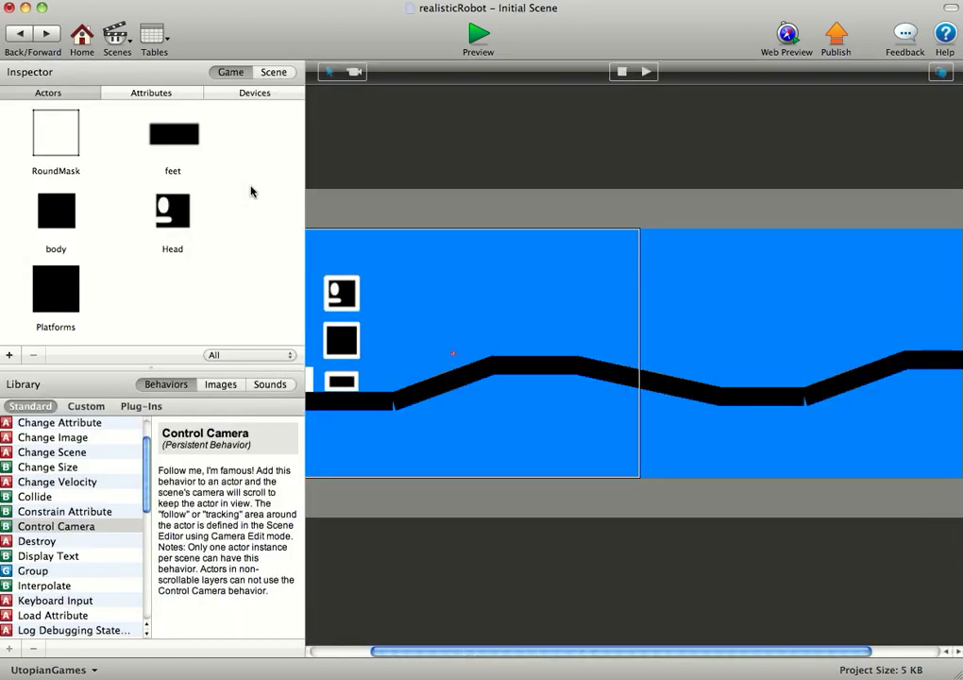
pyautogui.doubleClick(73, 308)
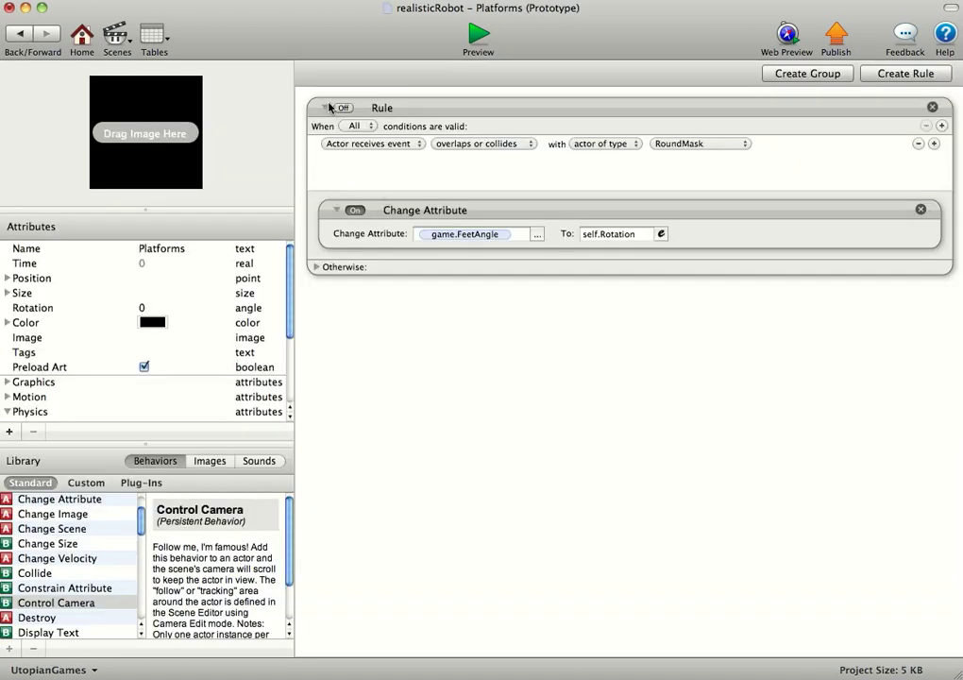
pyautogui.click(346, 109)
pyautogui.click(467, 40)
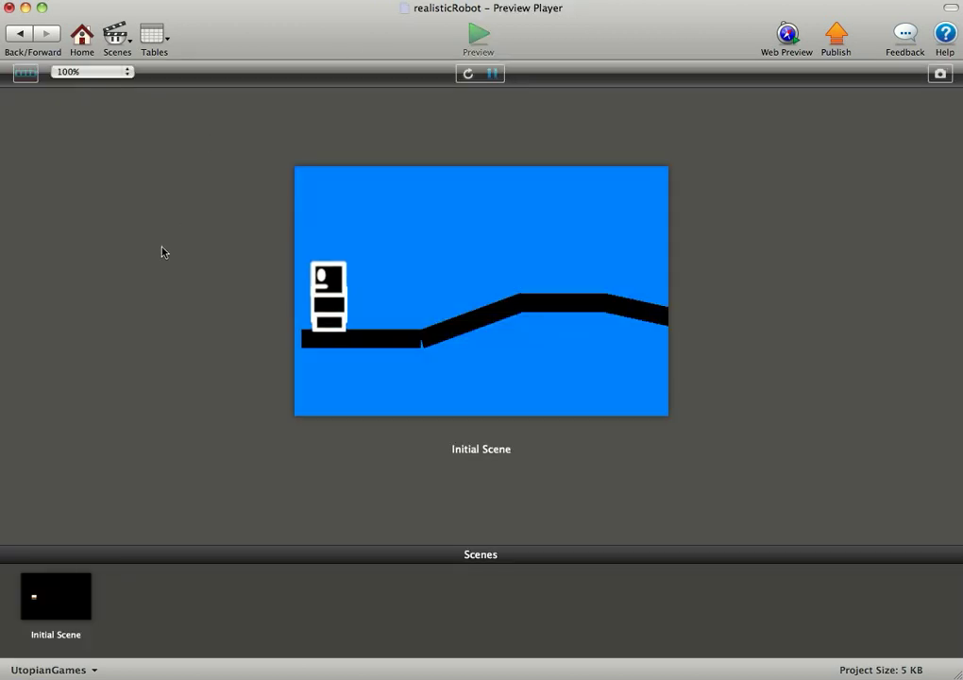
pyautogui.press('Right')
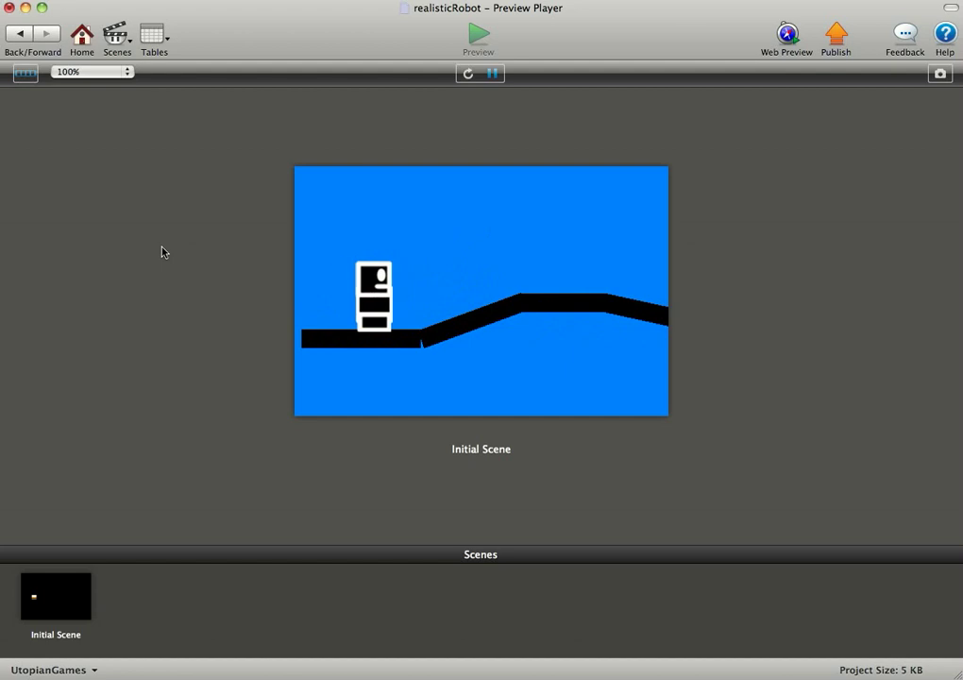
# Set the RoundMask actor's Physics collision shape to Rectangle.
pyautogui.click(17, 36)
pyautogui.click(17, 36)
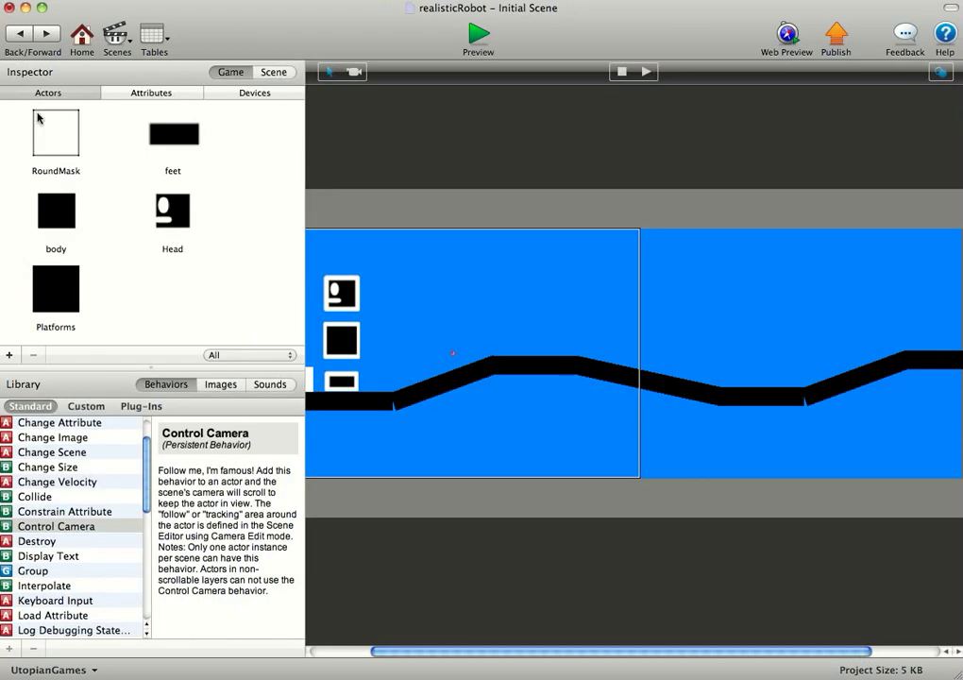
pyautogui.moveTo(395, 659); pyautogui.dragTo(331, 651)
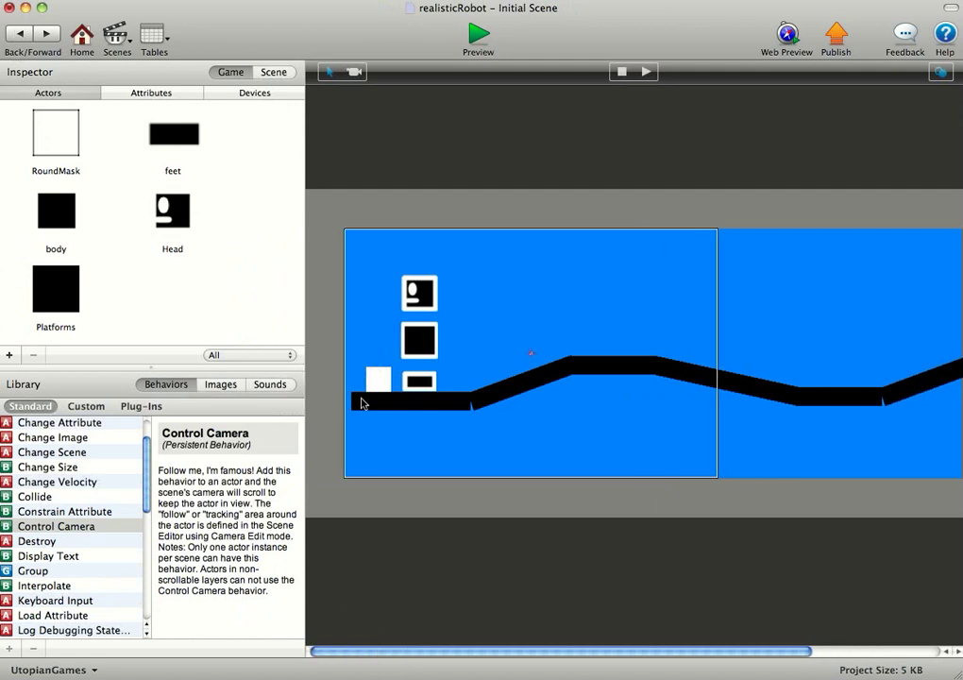
pyautogui.doubleClick(52, 137)
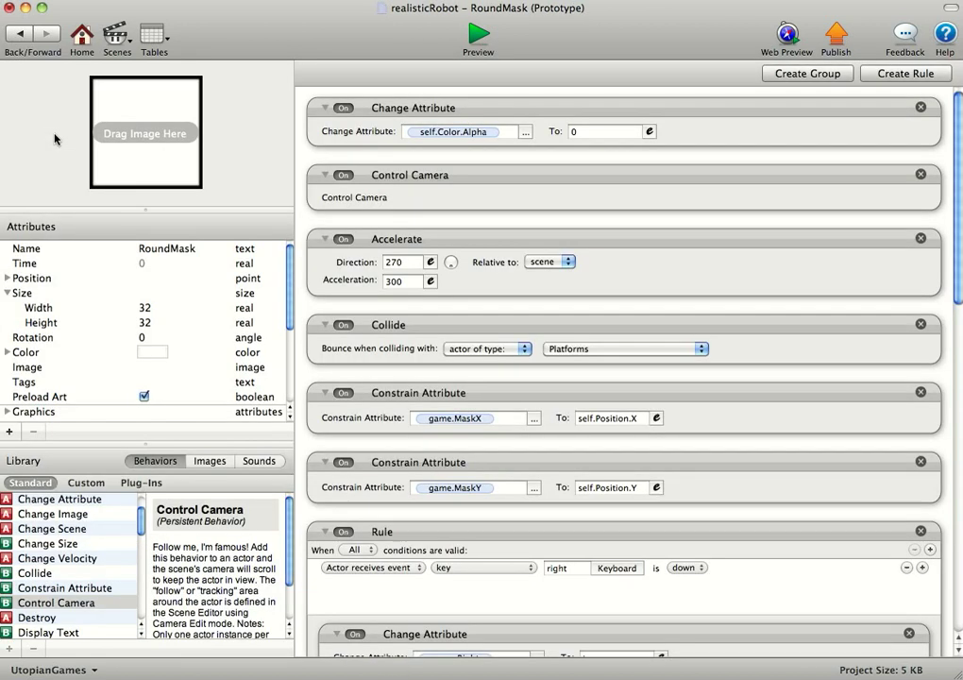
pyautogui.scroll(-5, 216, 356)
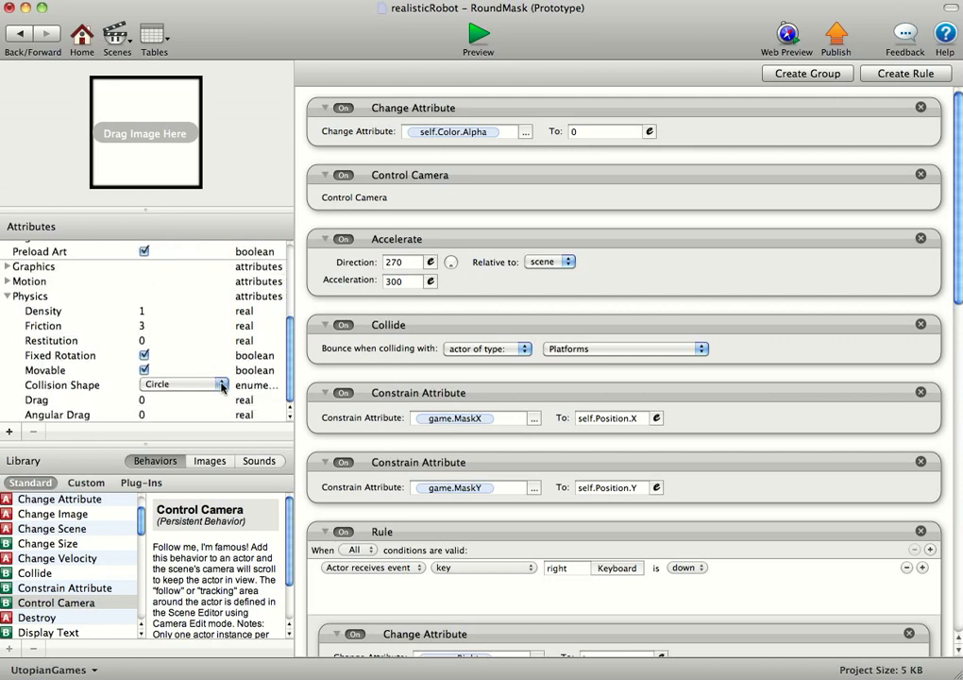
pyautogui.click(216, 384)
pyautogui.click(190, 369)
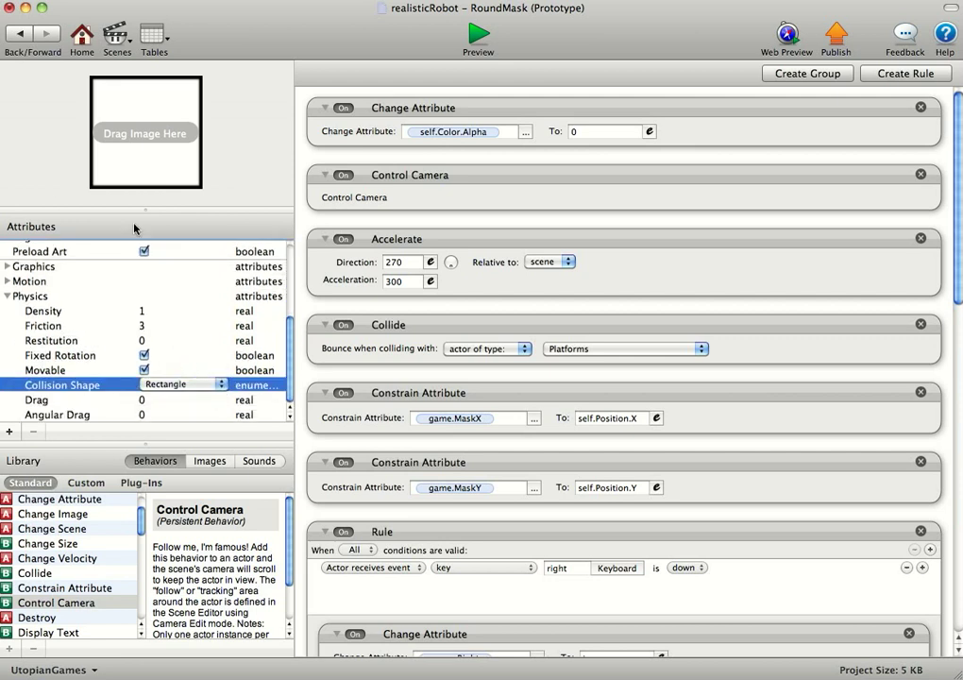
# Preview the game, driving the robot right over the hilltop and back left.
pyautogui.click(477, 38)
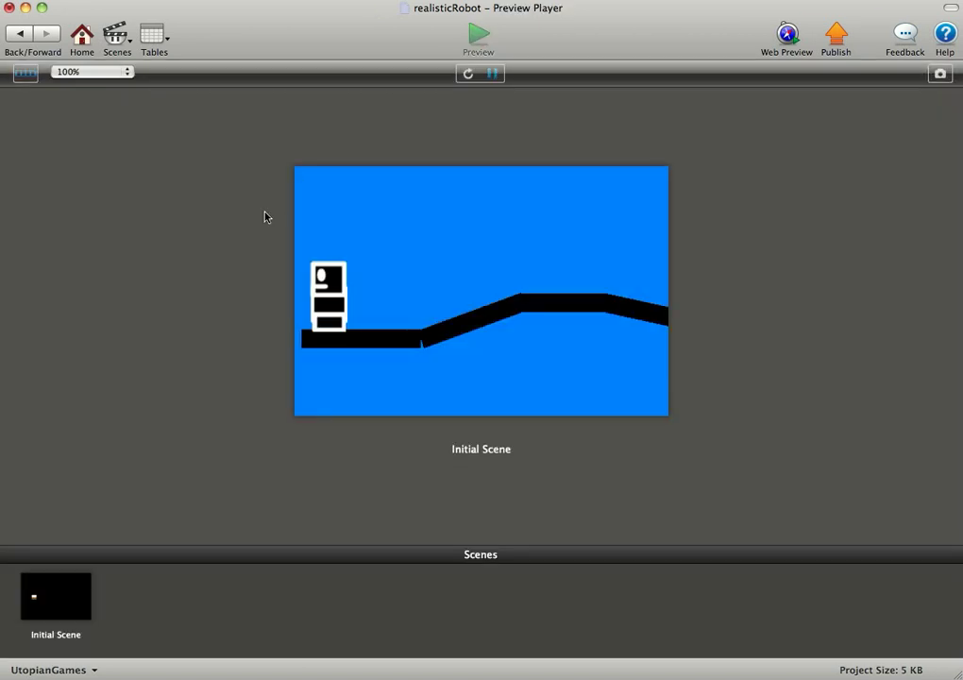
pyautogui.press('Right')
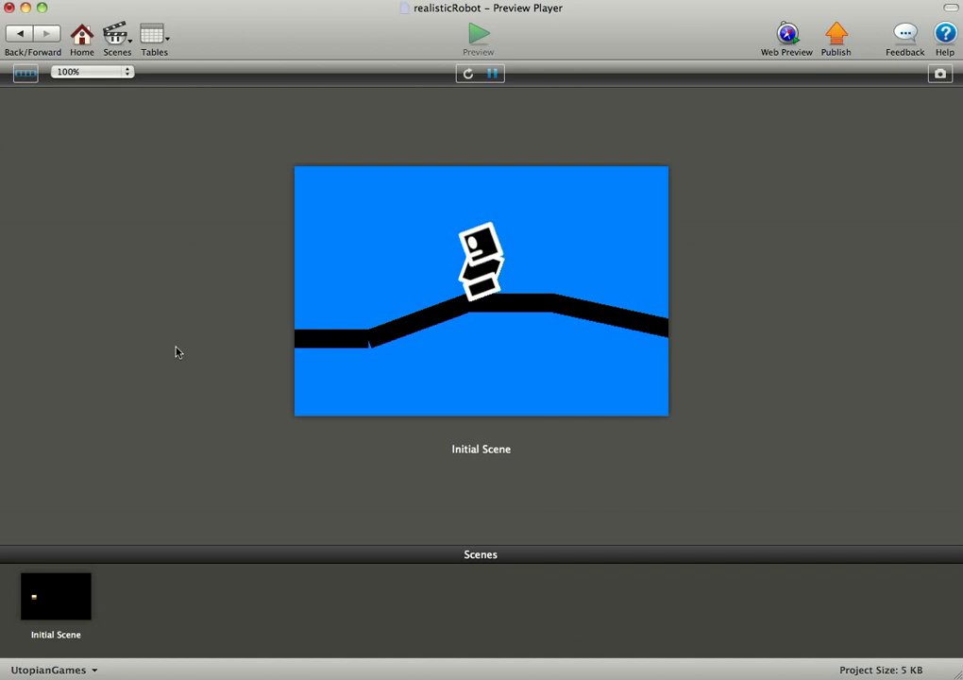
pyautogui.press('Right')
pyautogui.press('Right')
pyautogui.press('Left')
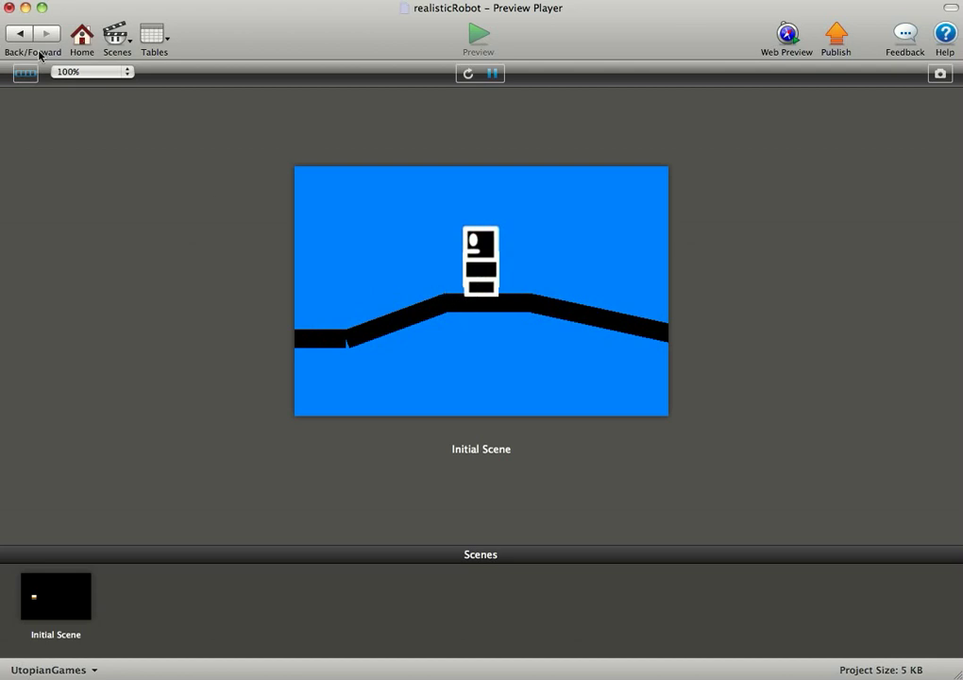
# Restore RoundMask's Physics > Collision Shape to Circle, then go back to the Initial Scene.
pyautogui.click(19, 31)
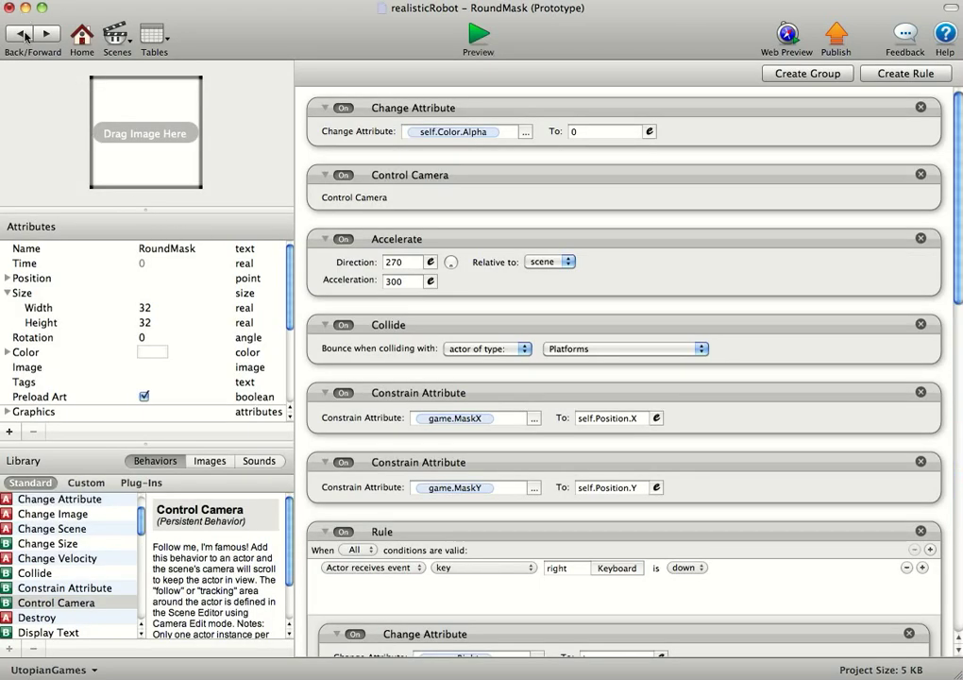
pyautogui.scroll(-5, 189, 306)
pyautogui.click(181, 385)
pyautogui.click(215, 397)
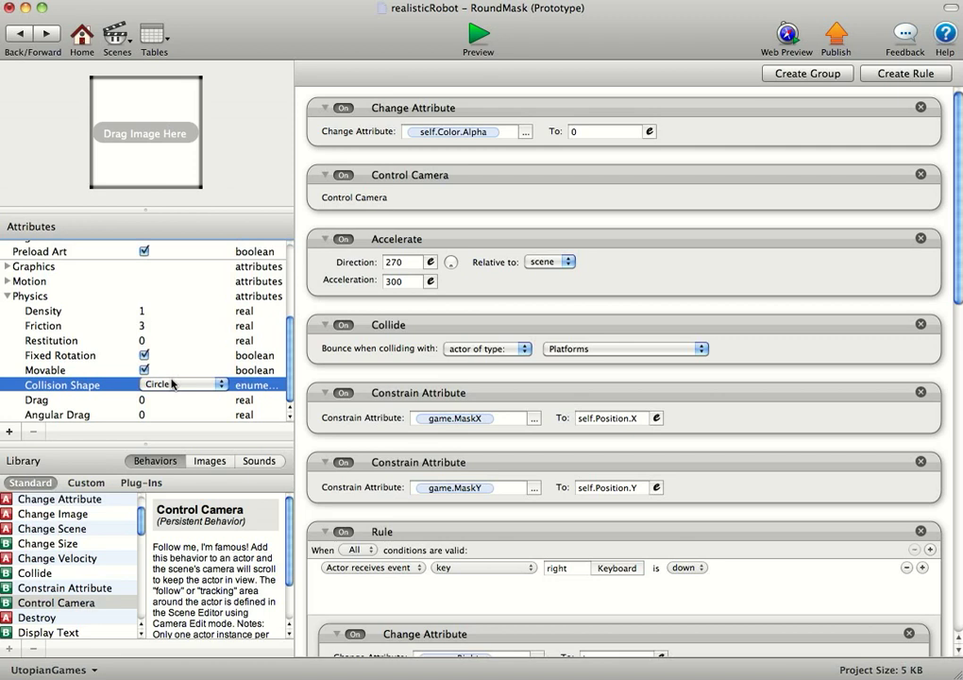
pyautogui.click(19, 32)
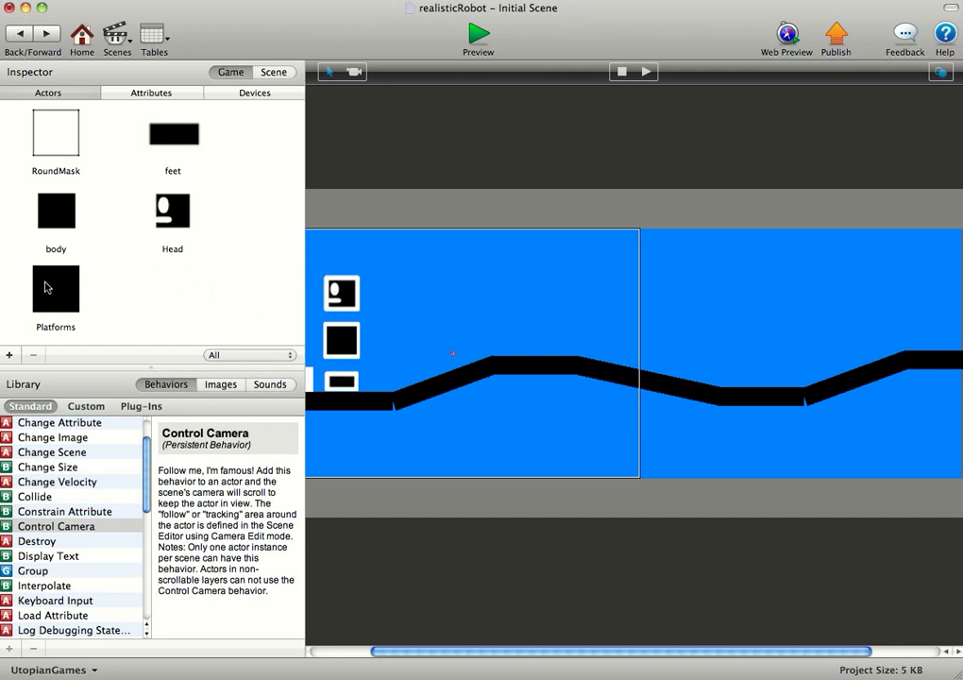
# Review the Platforms rule that sets game.FeetAngle to self.Rotation.
pyautogui.doubleClick(45, 287)
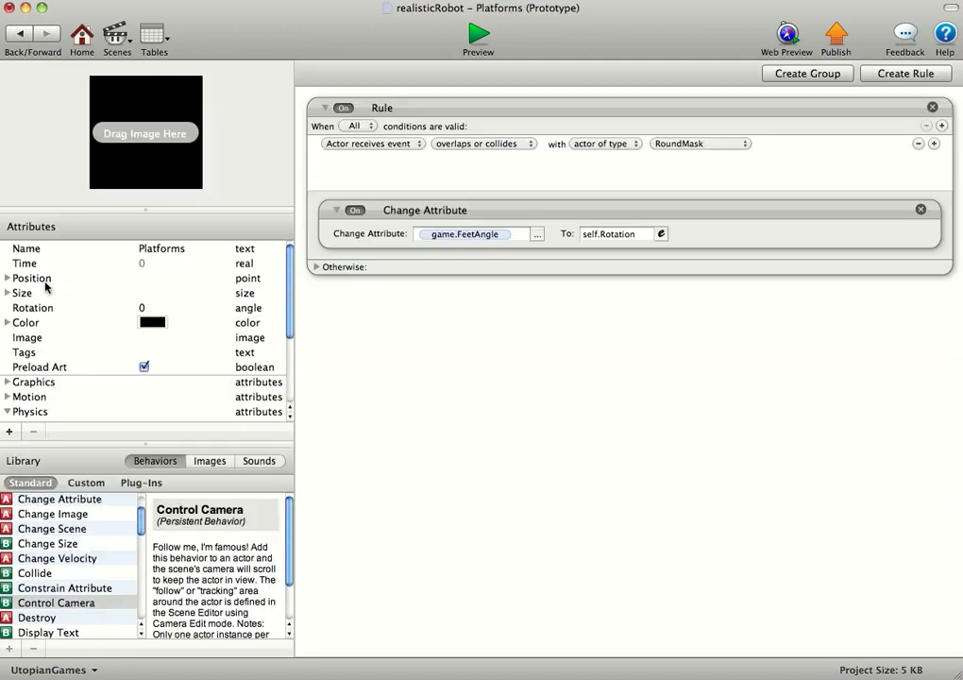
pyautogui.click(21, 36)
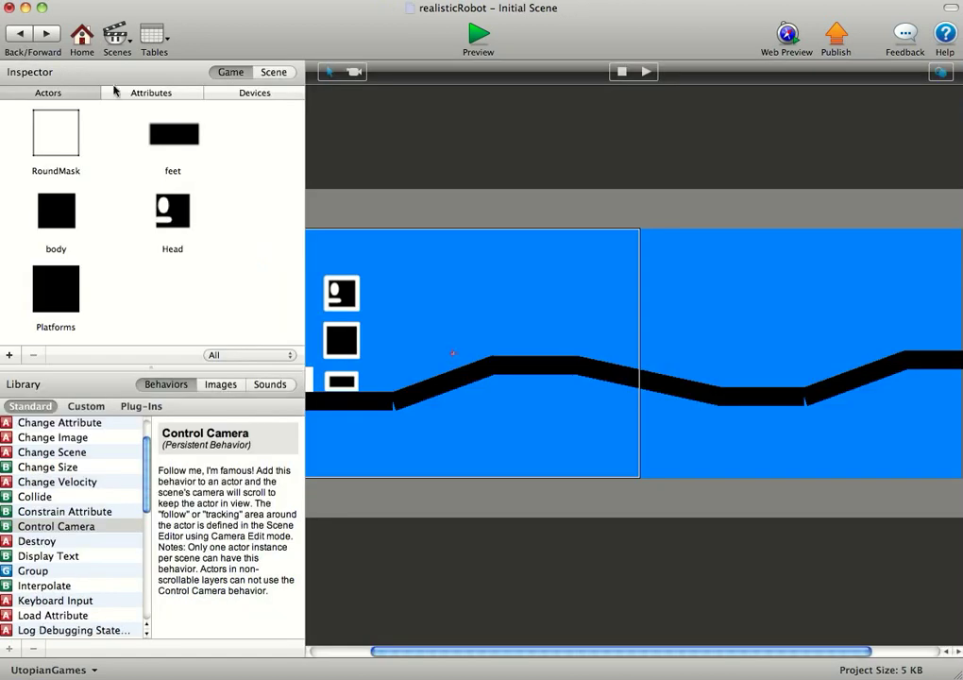
pyautogui.click(142, 93)
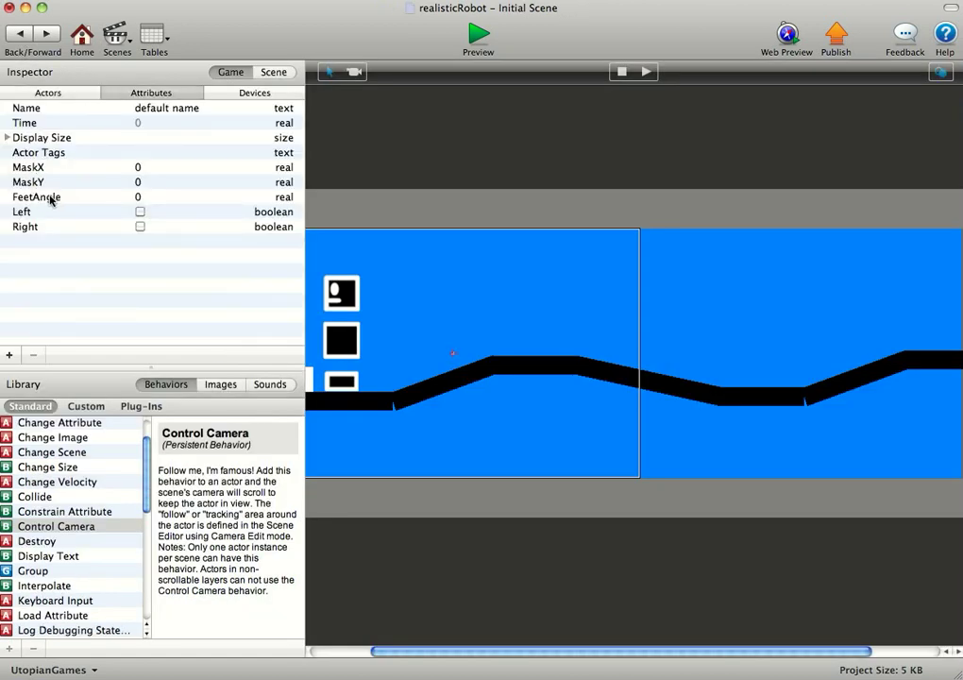
pyautogui.click(58, 93)
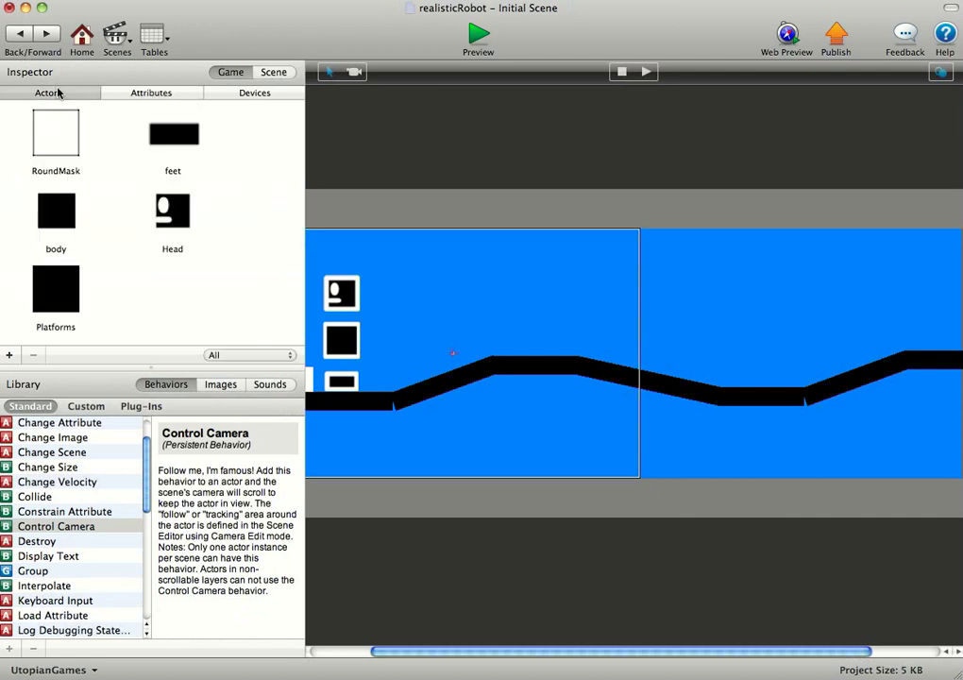
pyautogui.doubleClick(54, 271)
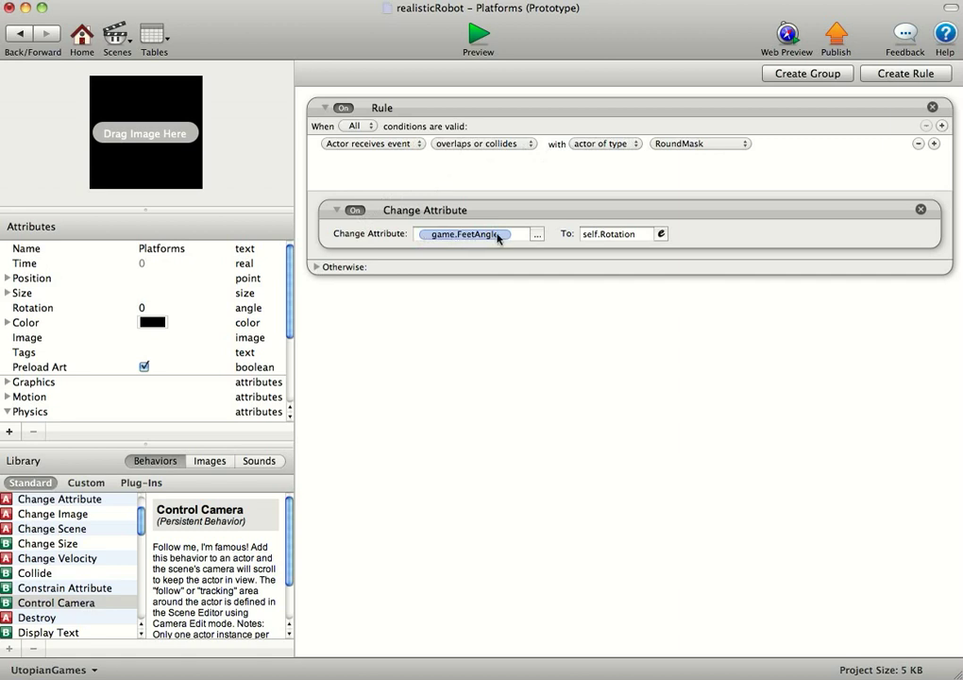
pyautogui.click(17, 33)
# Inspect a sloped platform instance's rotation in the scene.
pyautogui.click(479, 368)
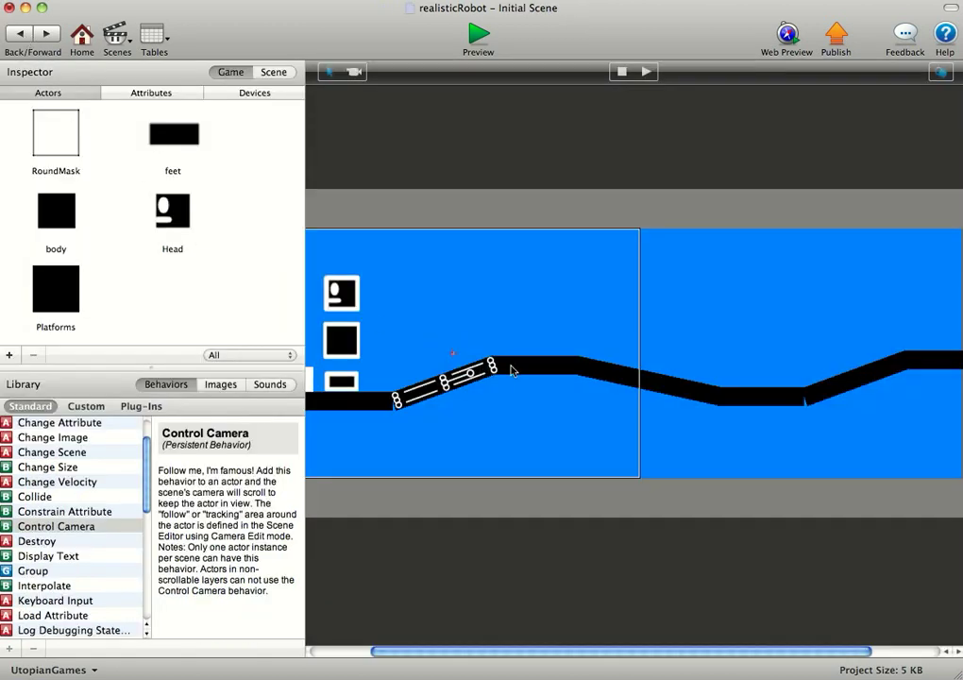
pyautogui.click(534, 372)
pyautogui.click(466, 373)
pyautogui.doubleClick(465, 373)
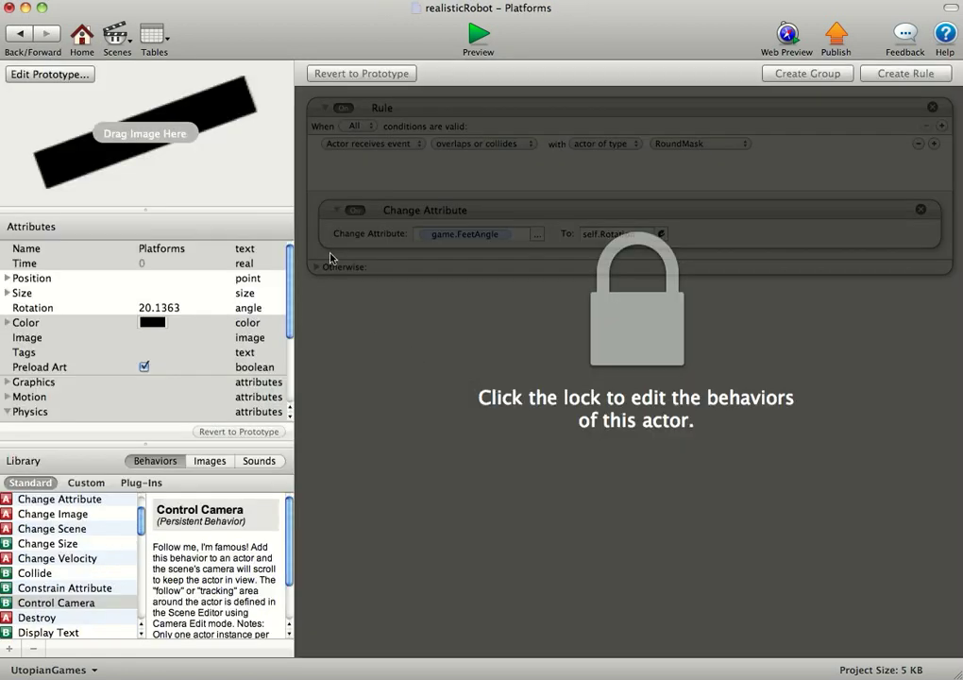
pyautogui.click(19, 34)
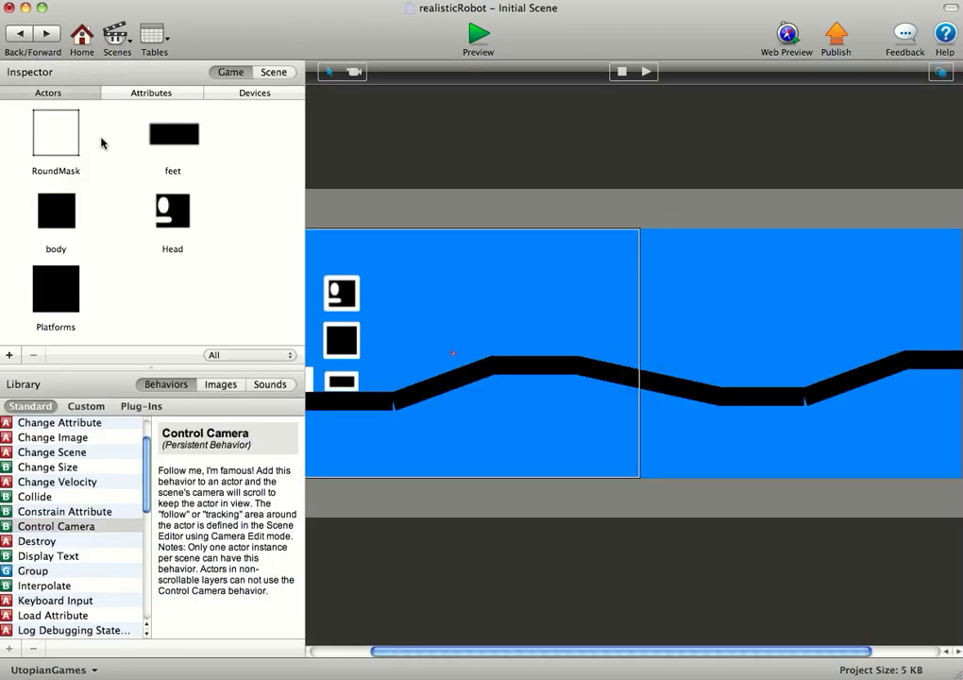
# Review the feet and body actors' constraints to MaskX, MaskY and FeetAngle.
pyautogui.click(146, 135)
pyautogui.doubleClick(147, 135)
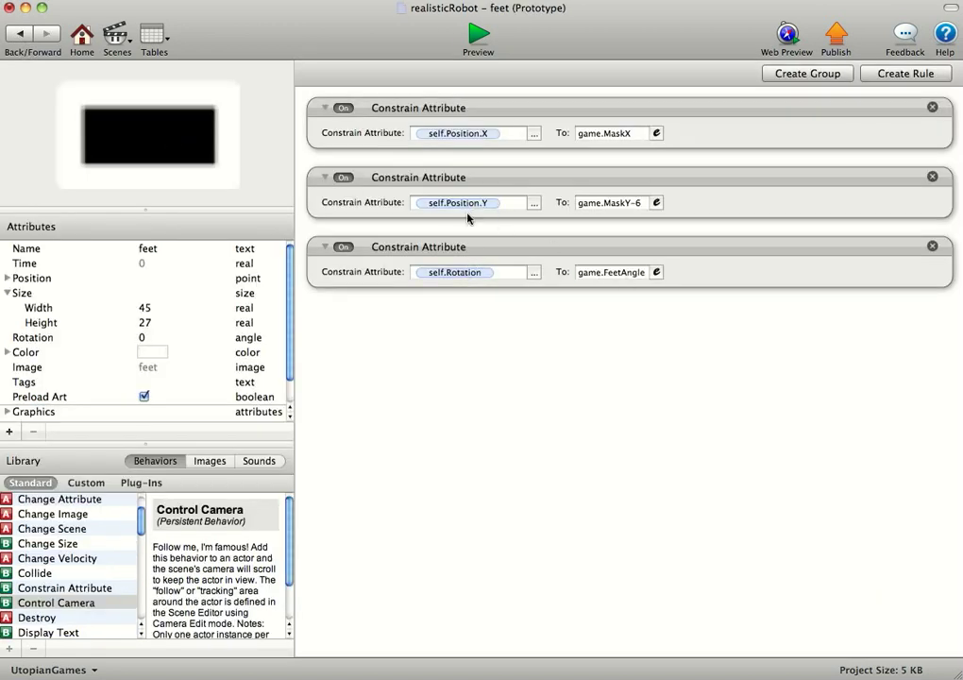
pyautogui.click(27, 35)
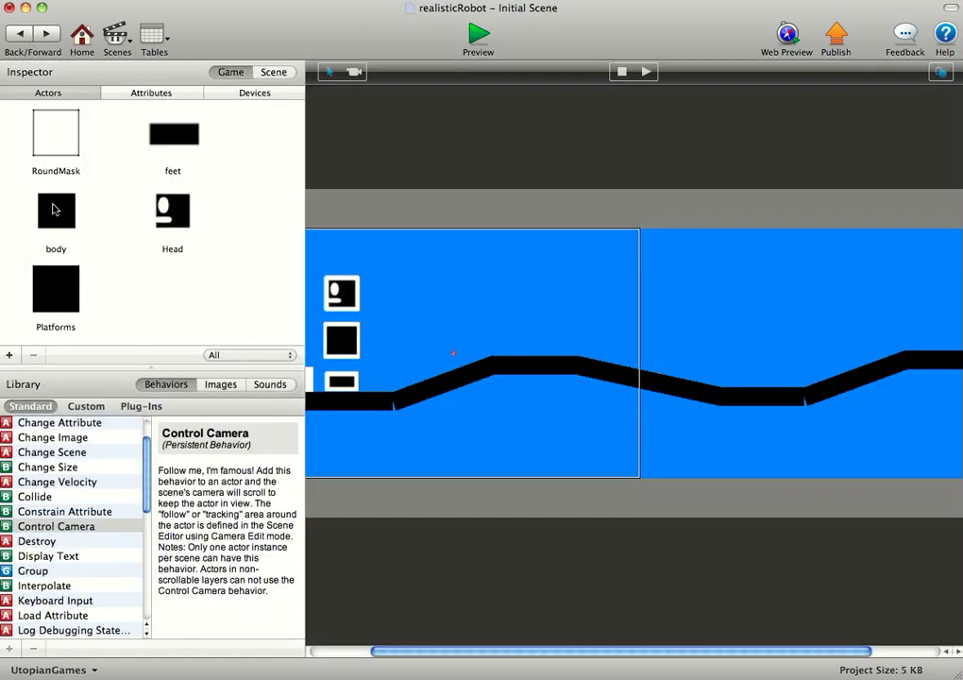
pyautogui.click(55, 210)
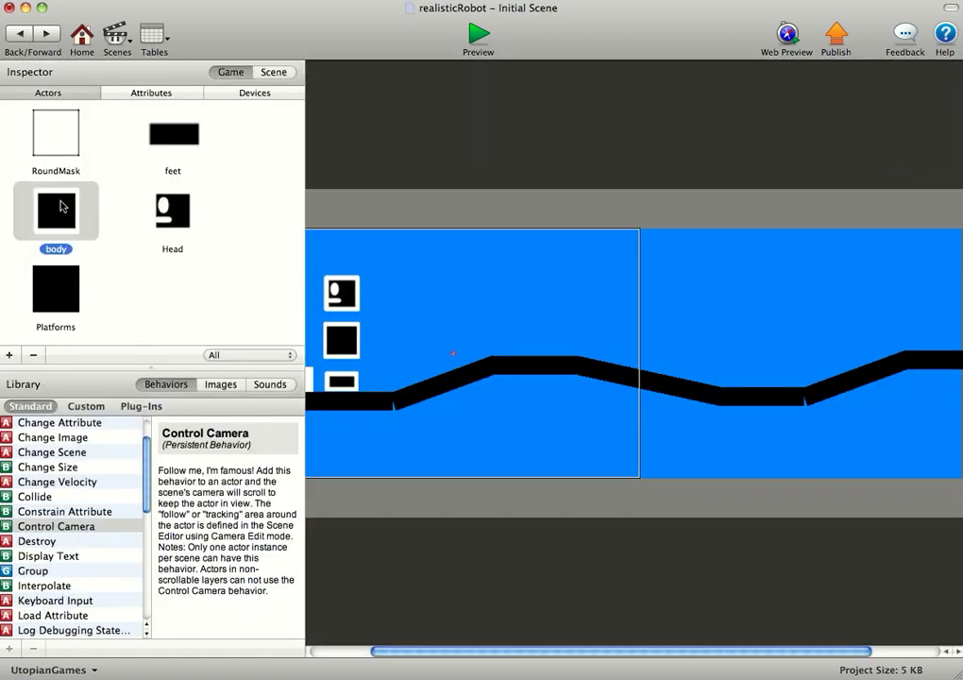
pyautogui.doubleClick(60, 207)
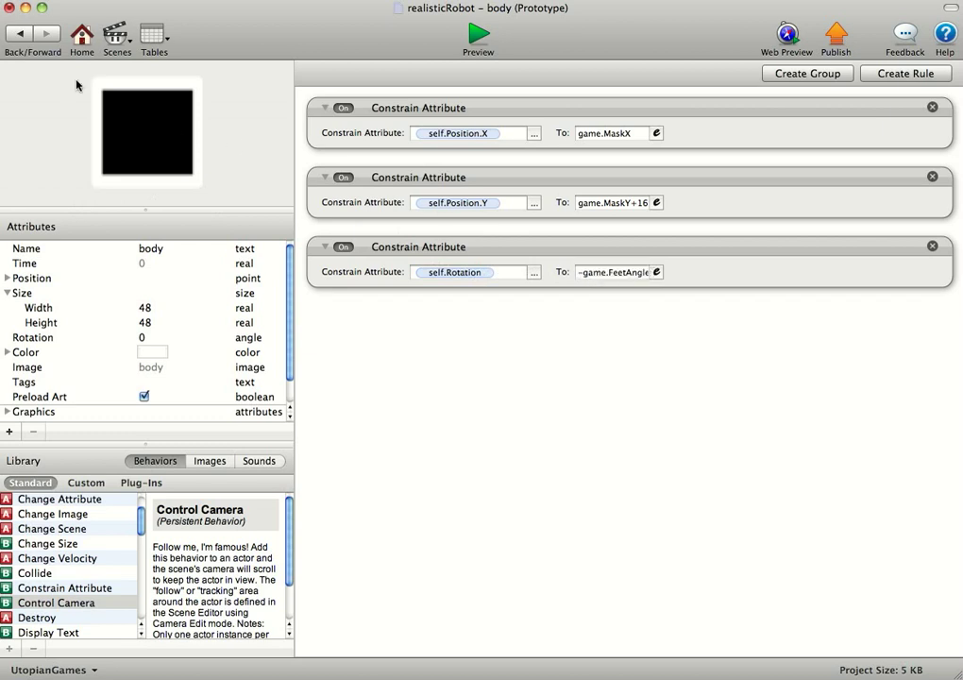
pyautogui.click(21, 34)
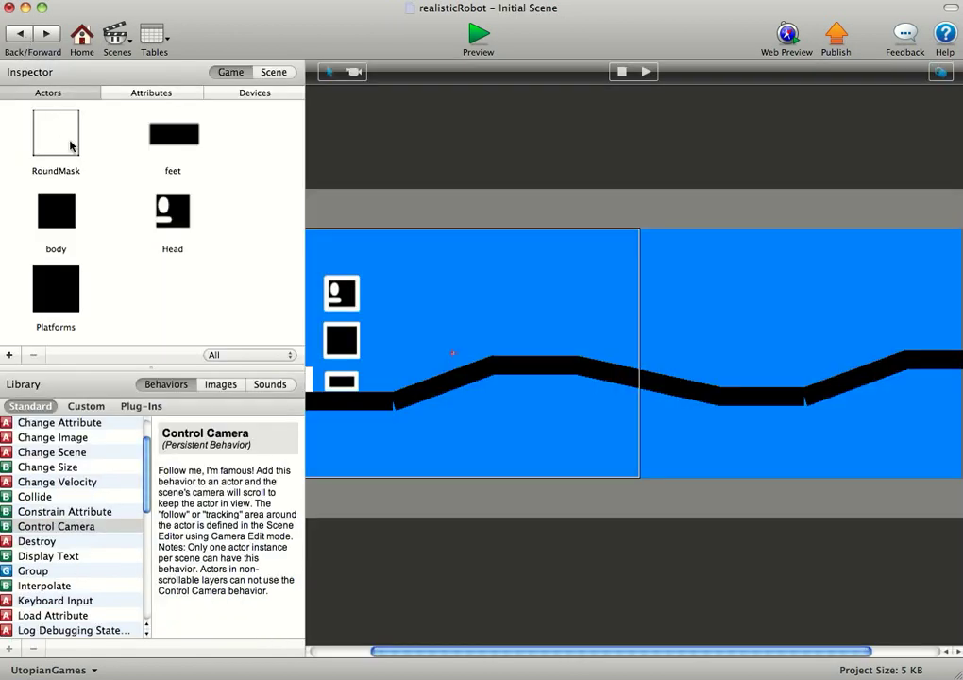
# Check the Head actor's constraints, then select RoundMask.
pyautogui.doubleClick(179, 214)
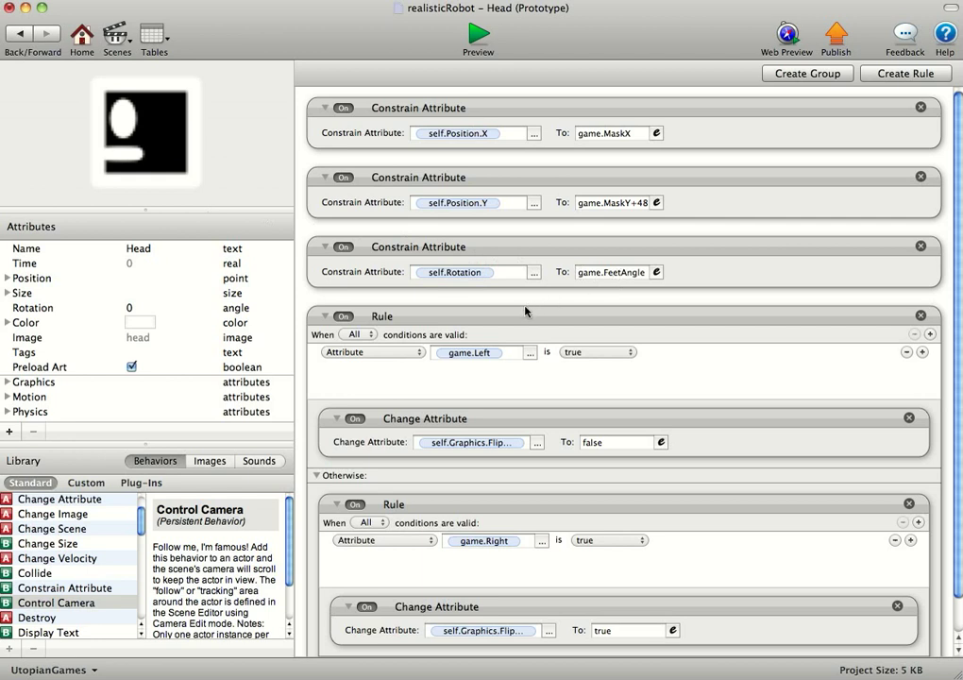
pyautogui.click(20, 31)
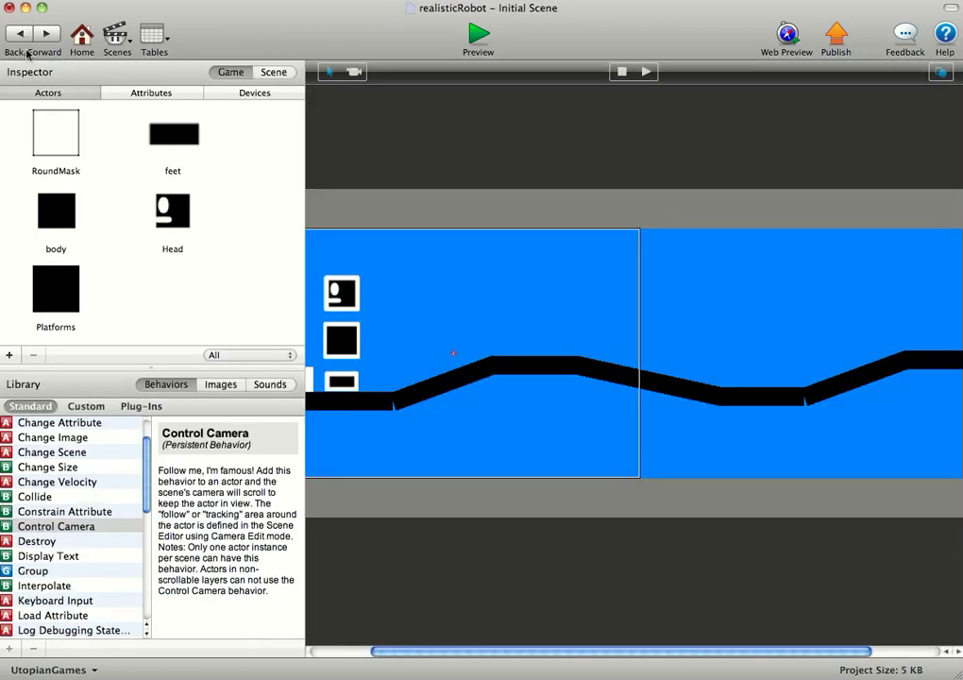
pyautogui.click(52, 132)
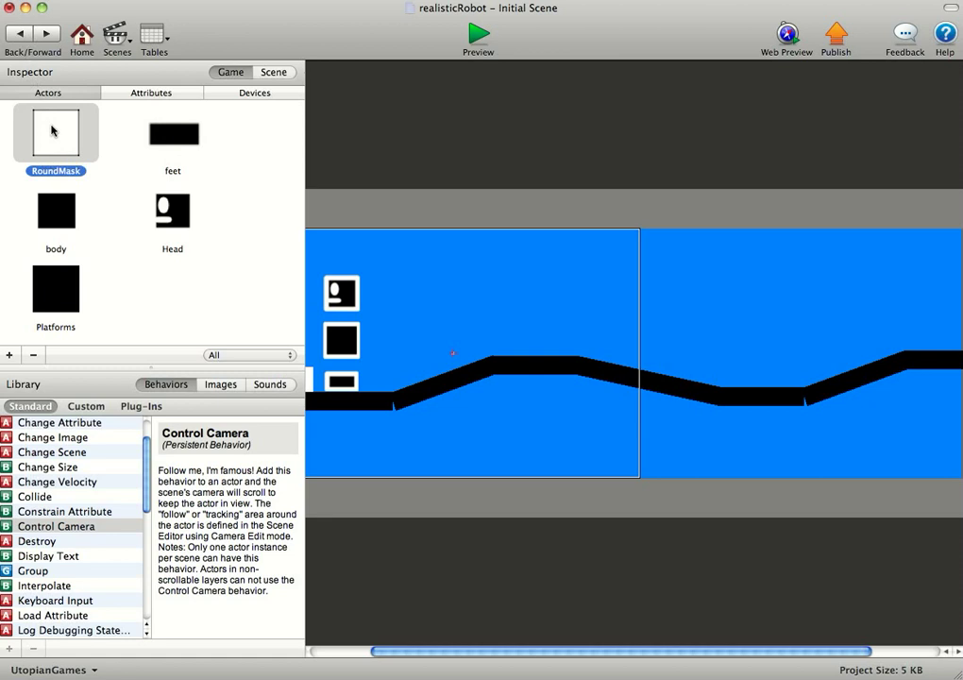
# Scroll through RoundMask's rules, then view the feet actor's MaskX, MaskY-6 and FeetAngle constraints.
pyautogui.doubleClick(52, 131)
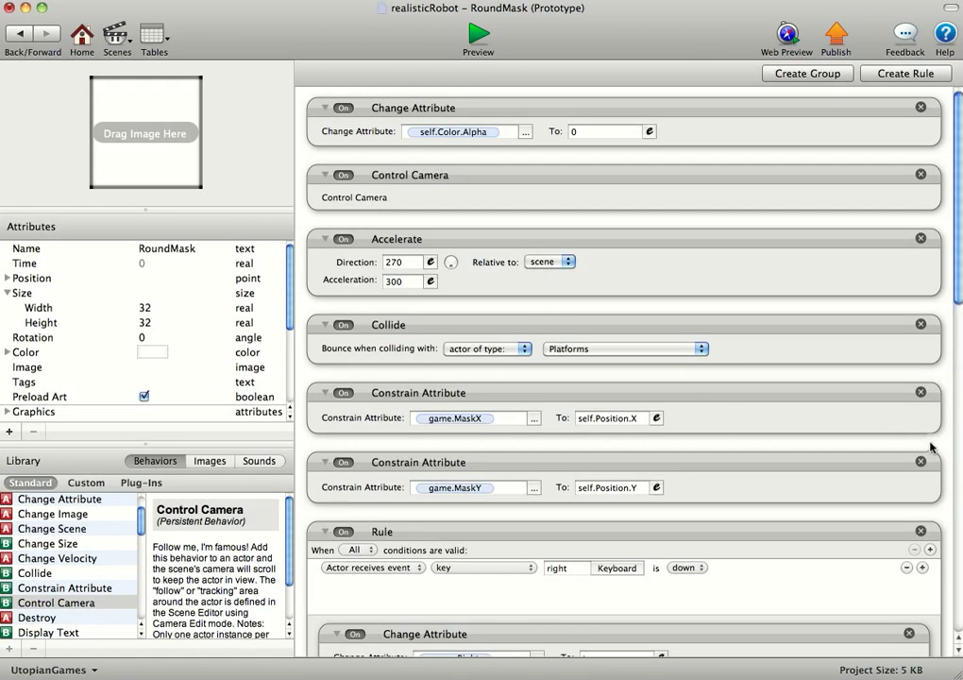
pyautogui.scroll(-2, 931, 448)
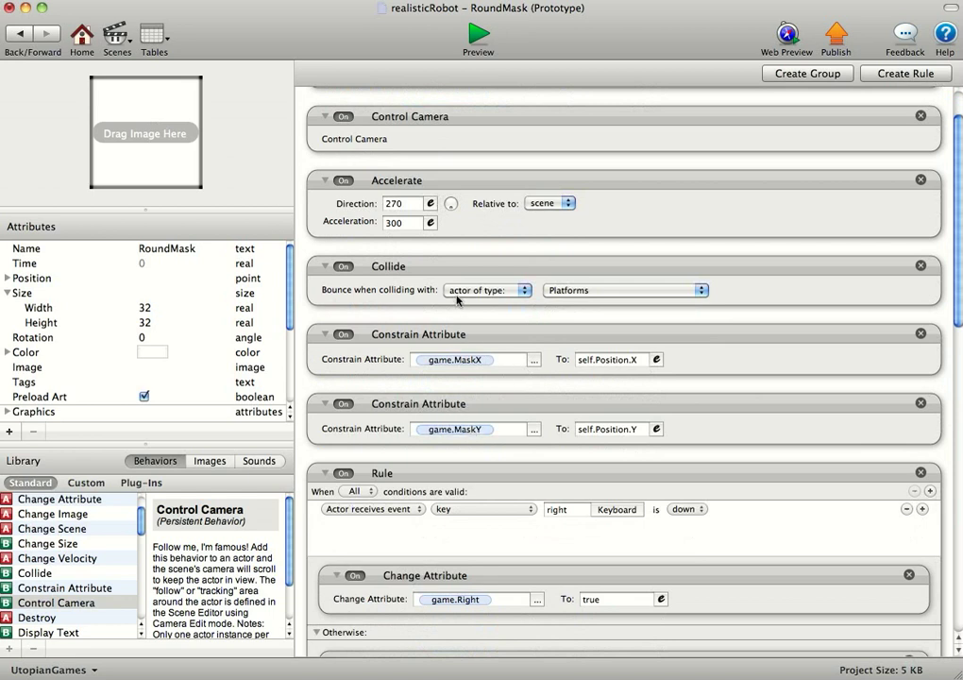
pyautogui.click(19, 35)
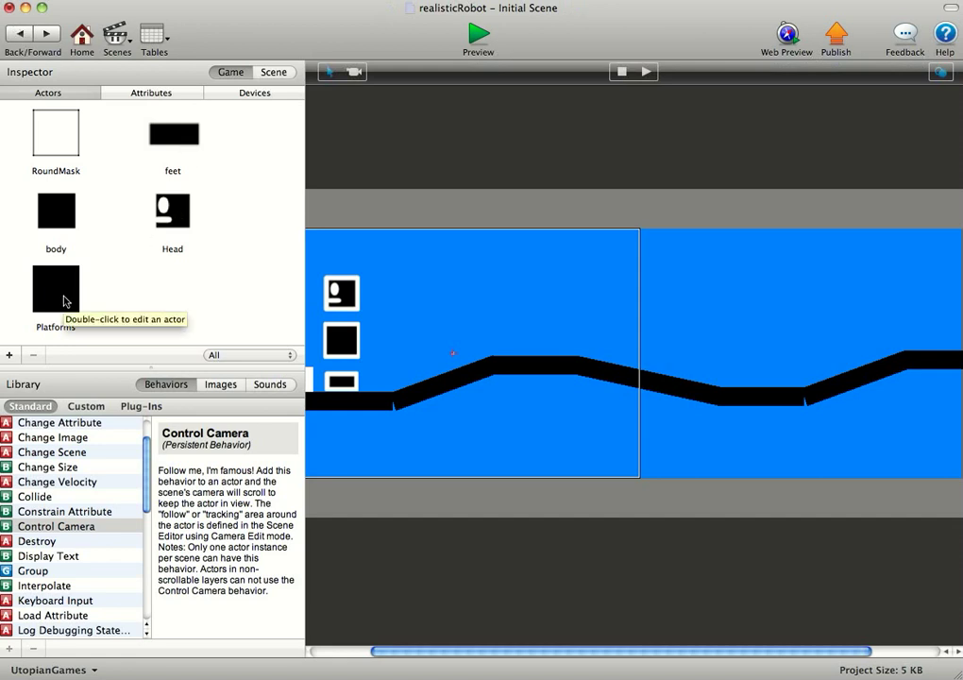
pyautogui.doubleClick(178, 130)
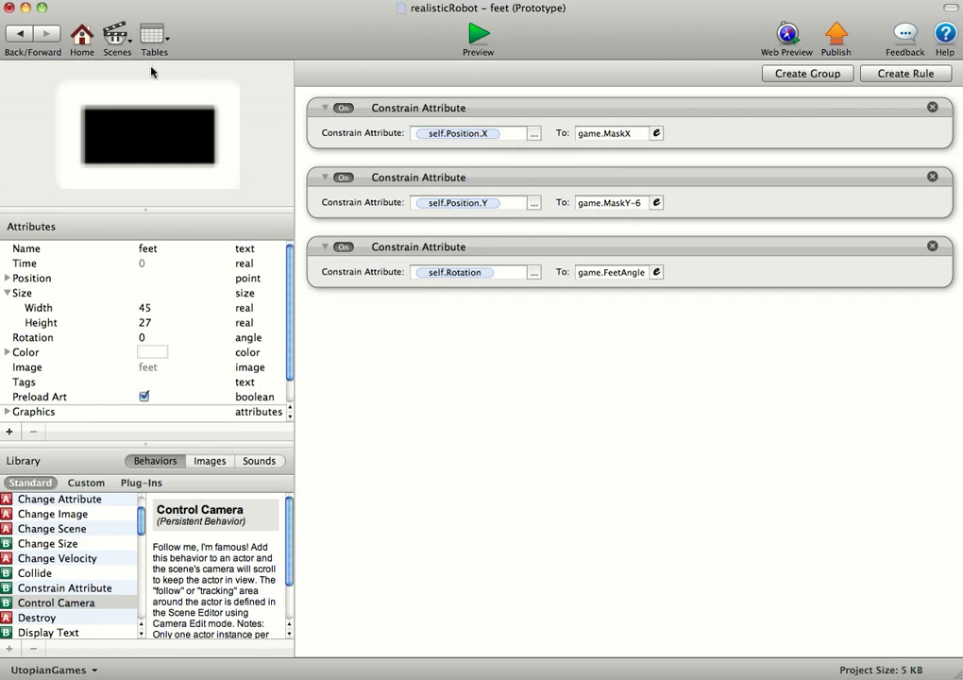
# Check the body actor's Position.Y constraint offset of +16.
pyautogui.click(21, 34)
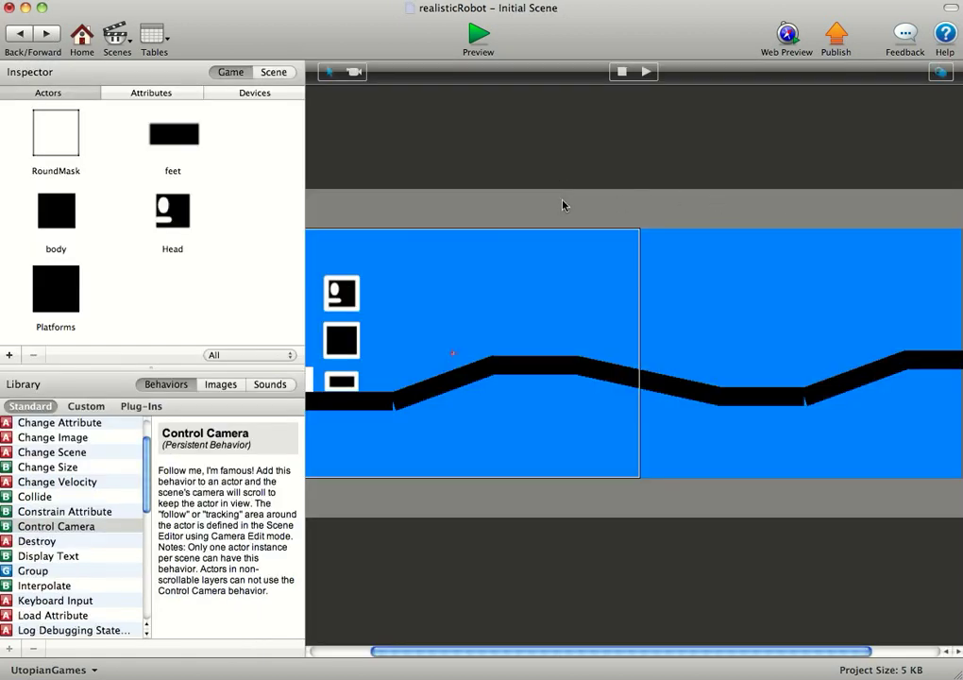
pyautogui.doubleClick(68, 204)
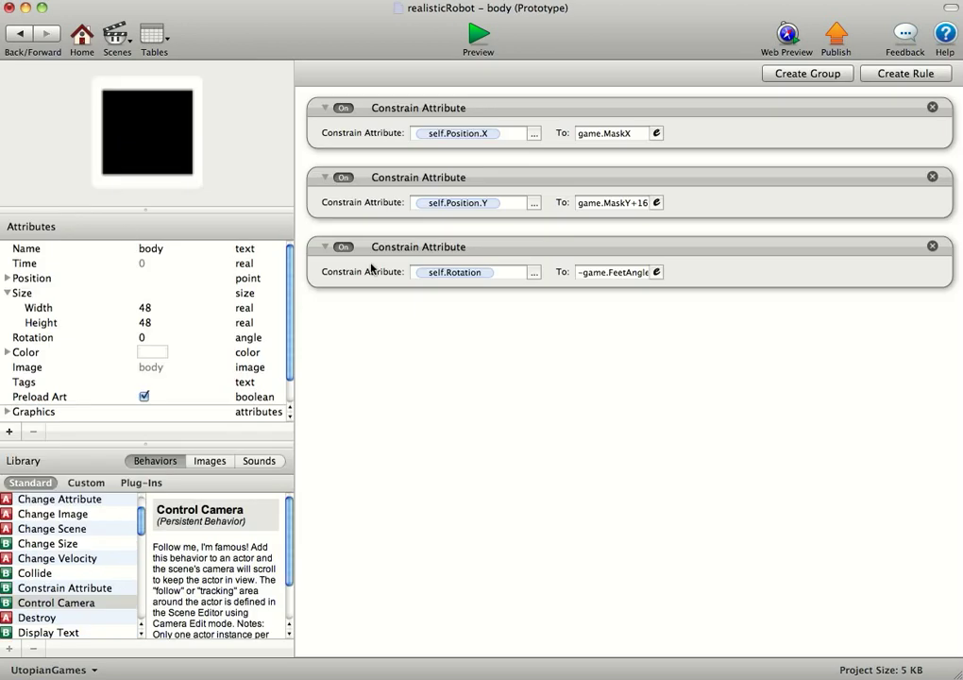
pyautogui.click(638, 209)
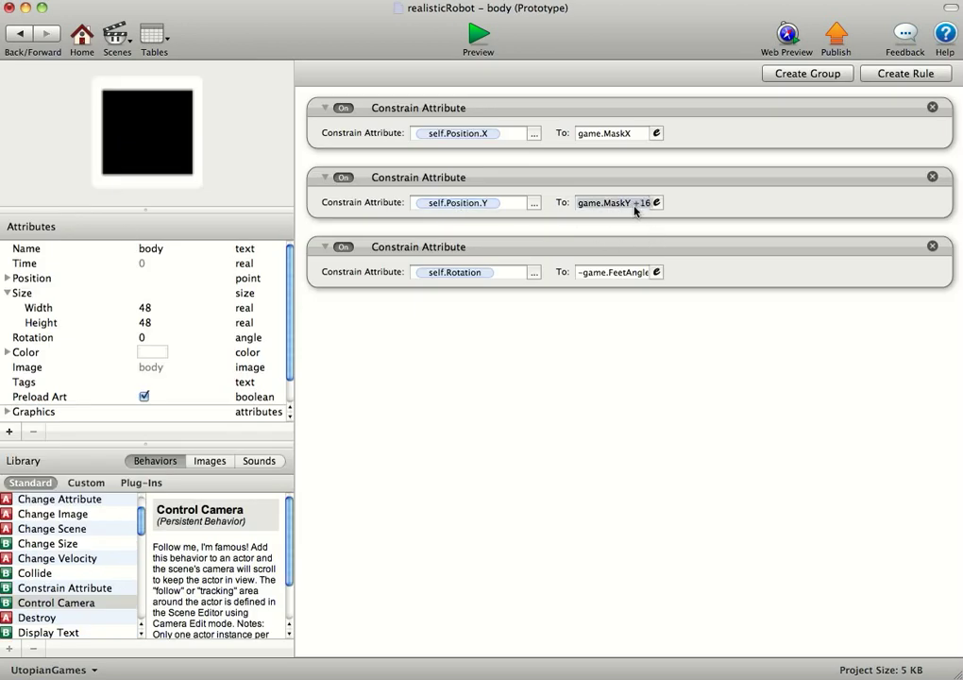
pyautogui.click(19, 33)
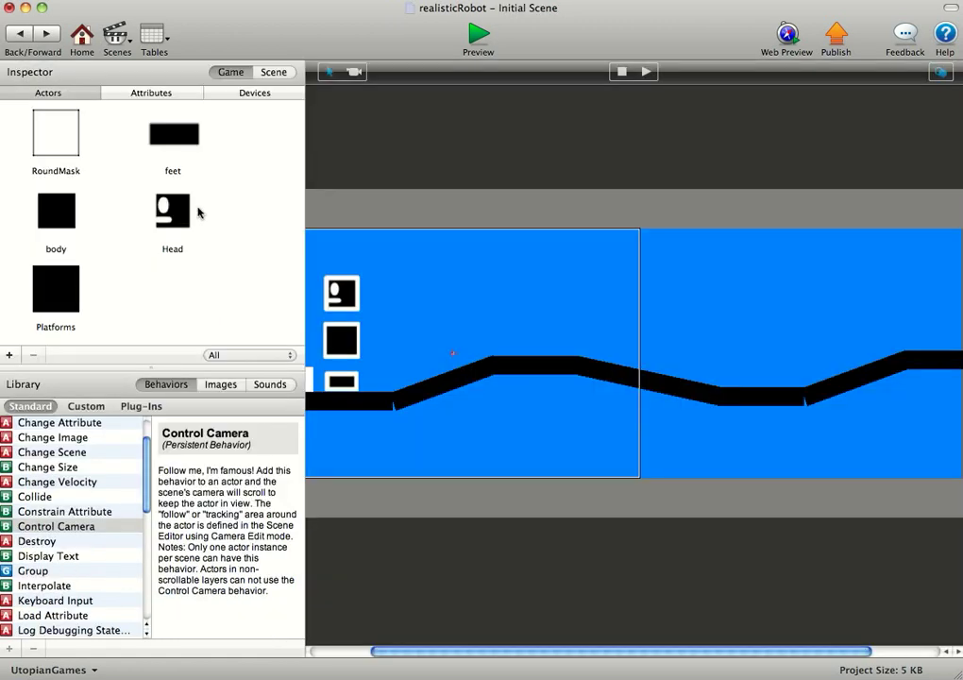
# Change the Head actor's Position.Y constraint to game.MaskY+48.
pyautogui.doubleClick(174, 206)
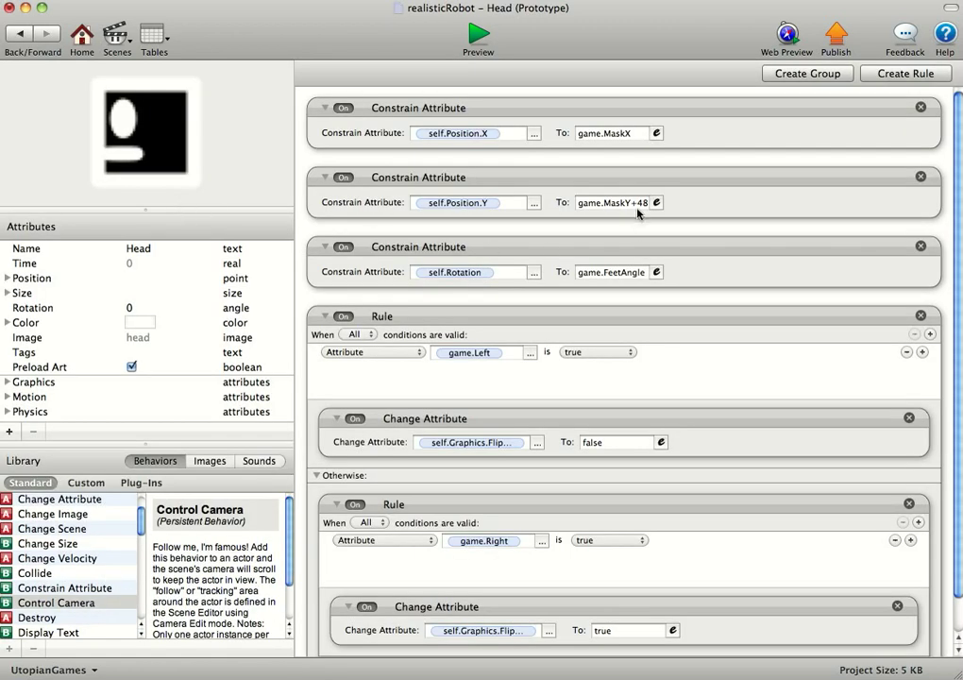
pyautogui.click(637, 210)
pyautogui.press('Return')
pyautogui.scroll(-2, 307, 469)
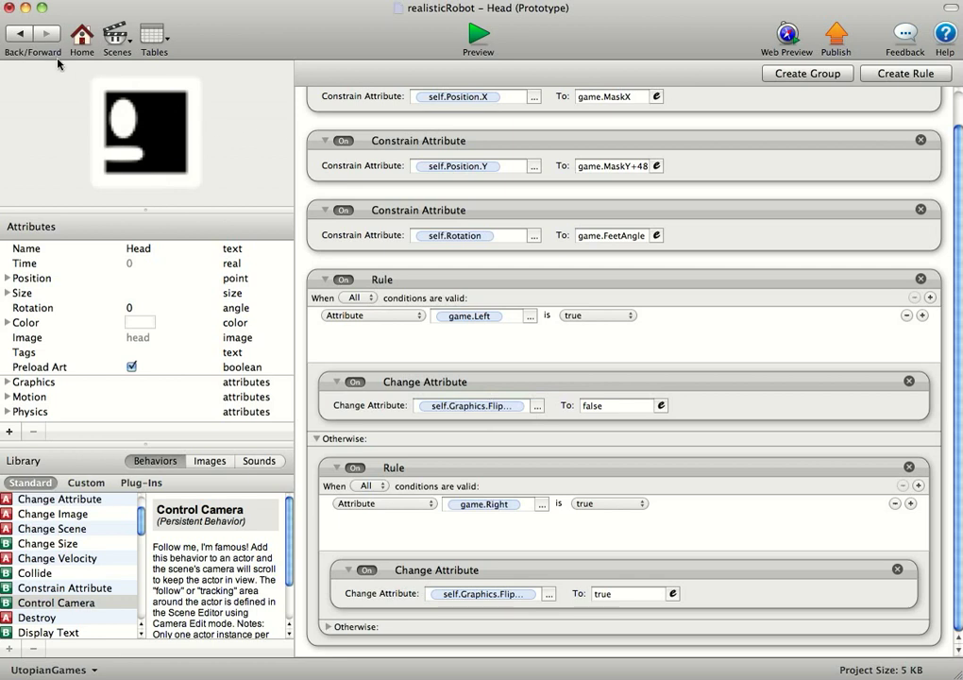
# Scroll through RoundMask's rules, then list the MaskX, MaskY, FeetAngle, Left and Right attributes.
pyautogui.click(20, 35)
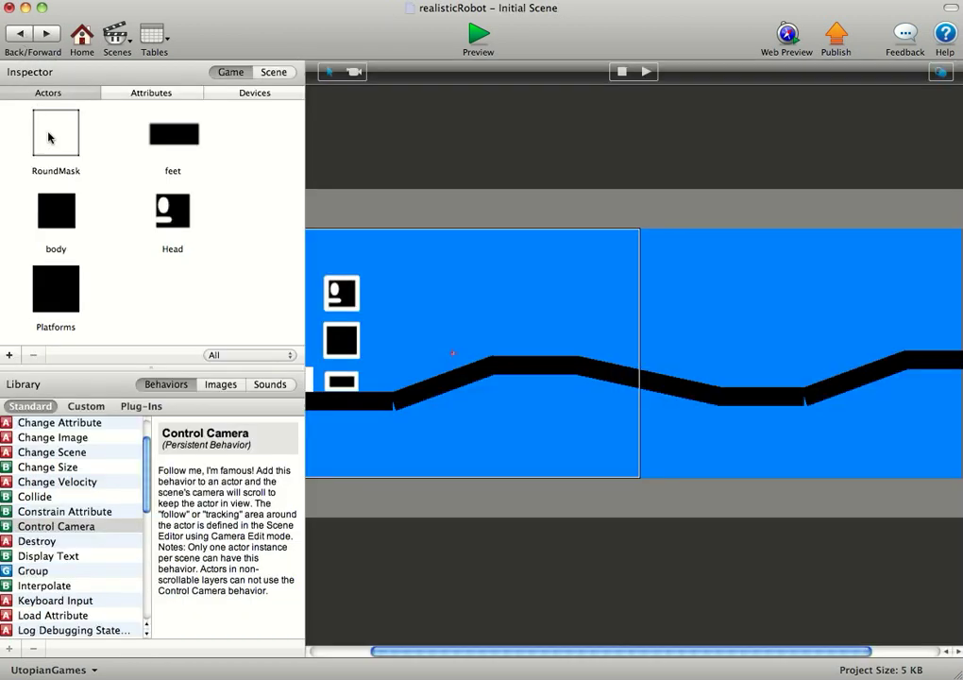
pyautogui.click(49, 138)
pyautogui.doubleClick(49, 138)
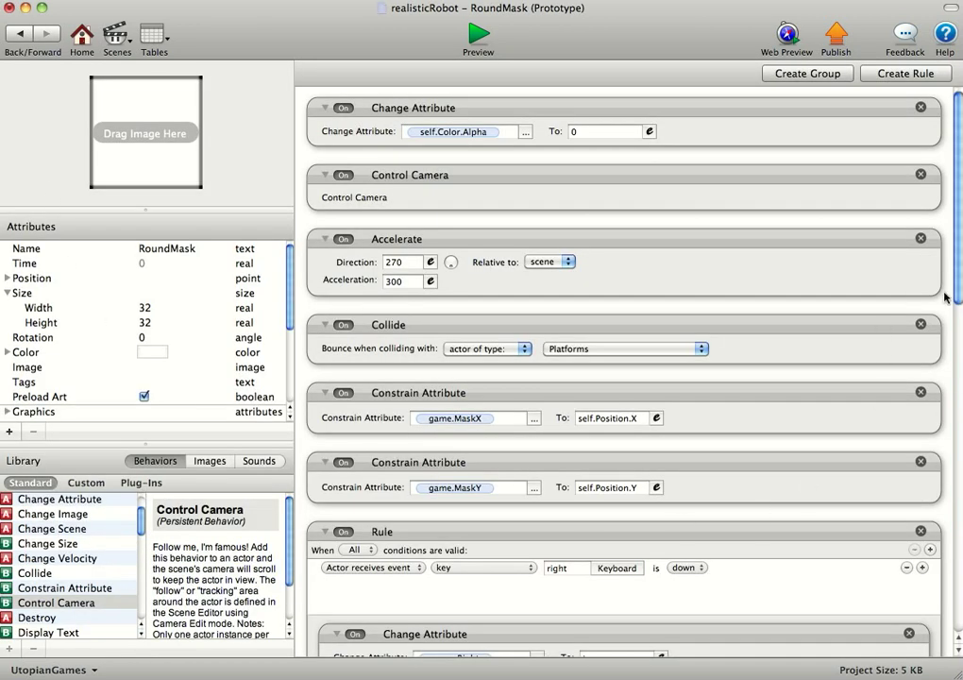
pyautogui.scroll(-5, 957, 299)
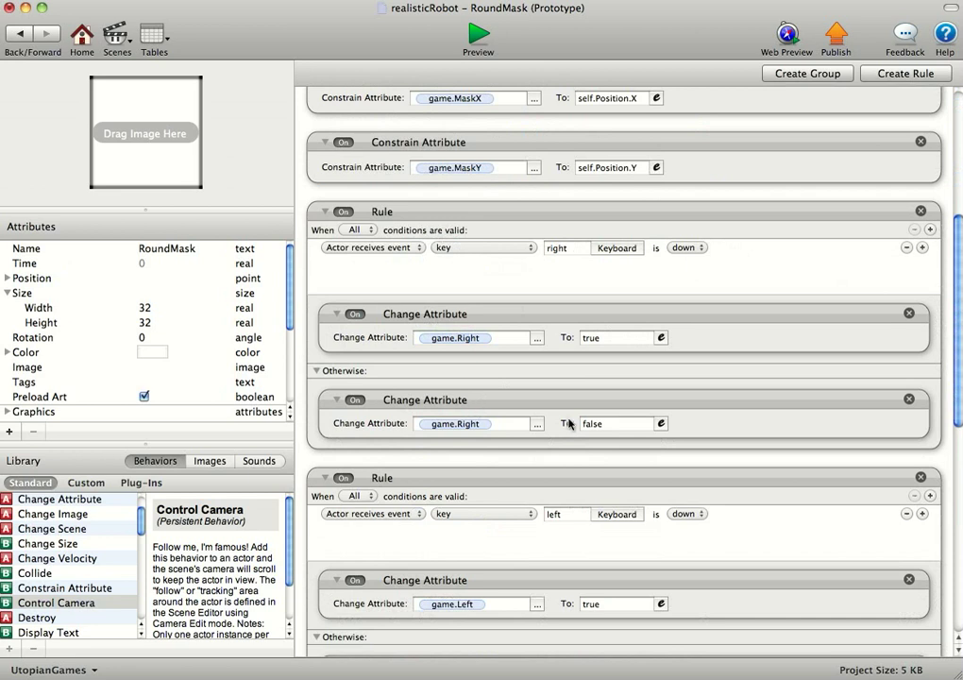
pyautogui.scroll(-4, 957, 477)
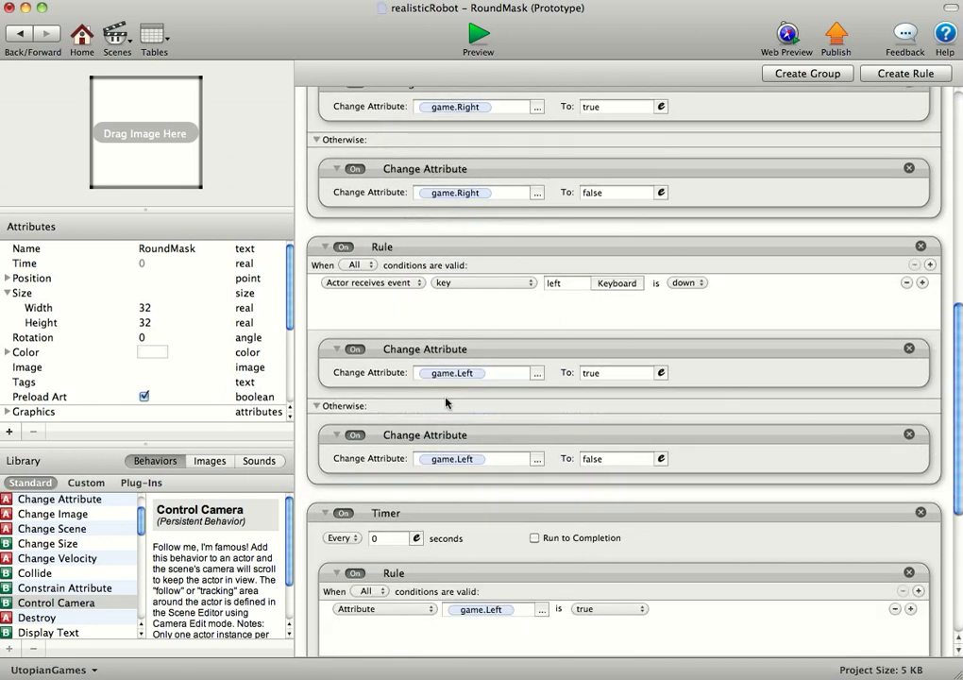
pyautogui.scroll(-4, 941, 580)
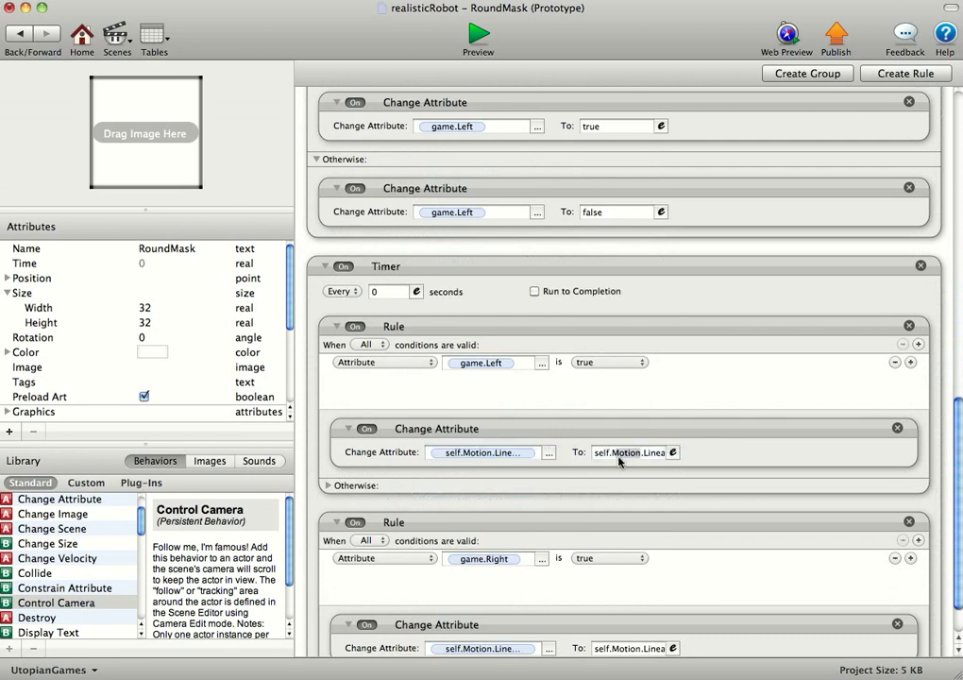
pyautogui.scroll(-2, 937, 601)
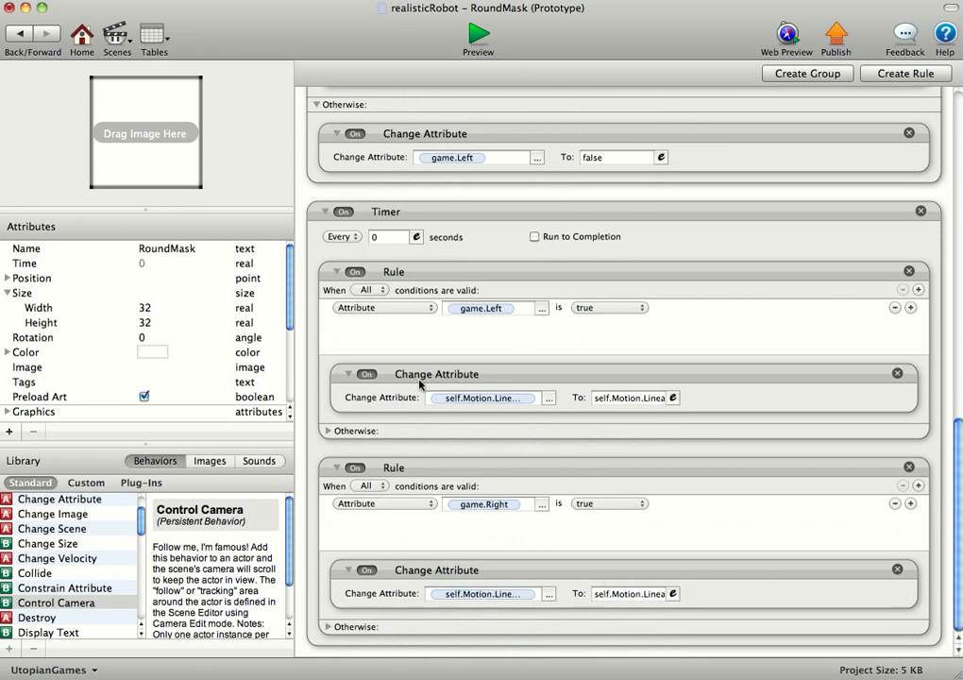
pyautogui.scroll(5, 311, 315)
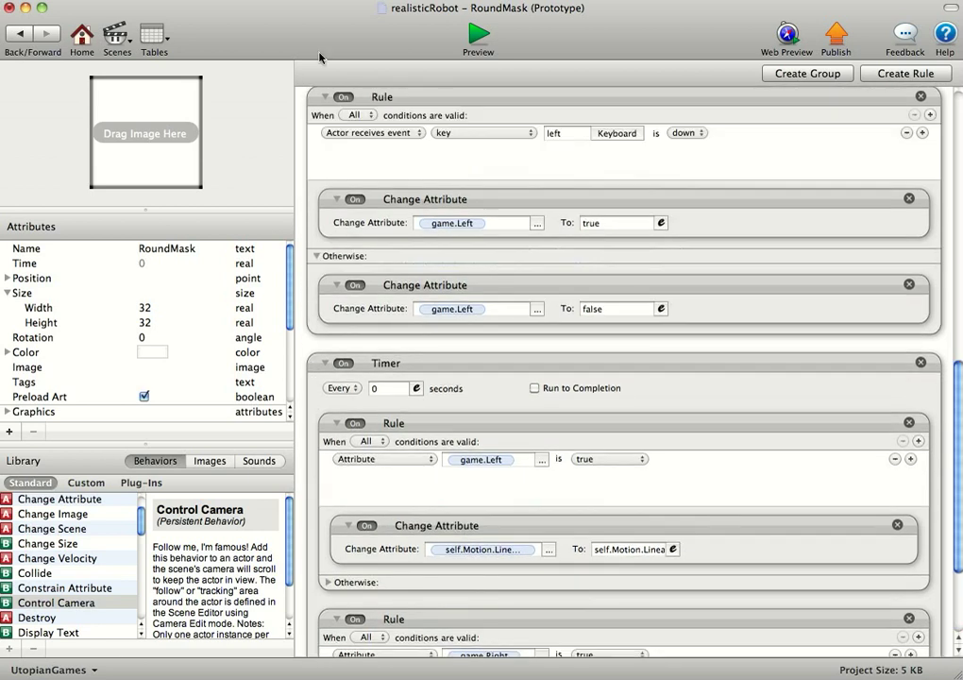
pyautogui.click(18, 34)
pyautogui.click(117, 88)
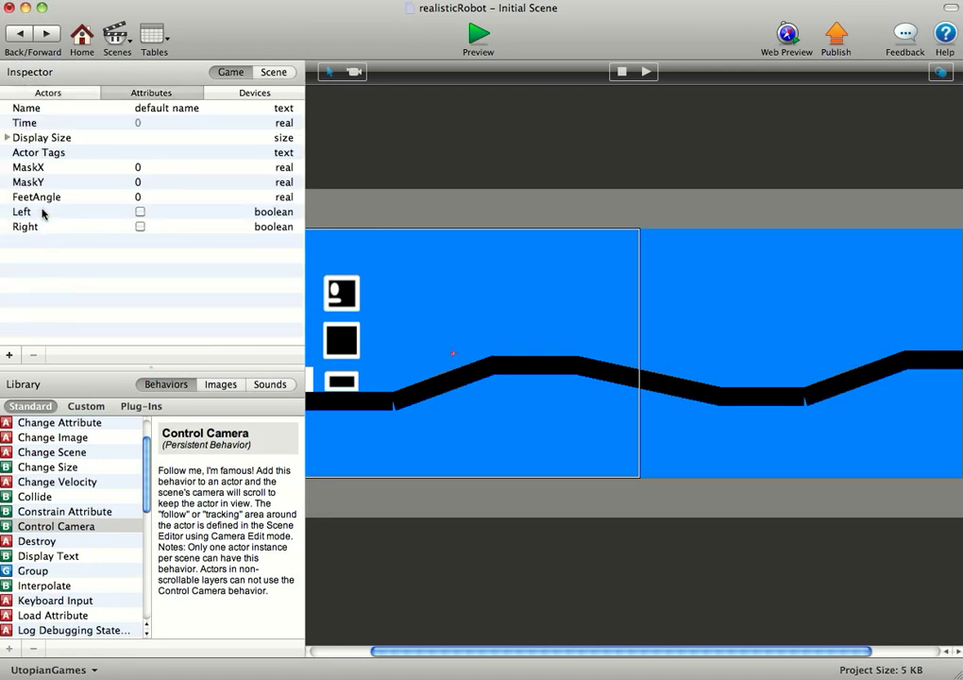
# Preview the game and drive the robot right across the ramps, then back left.
pyautogui.click(478, 37)
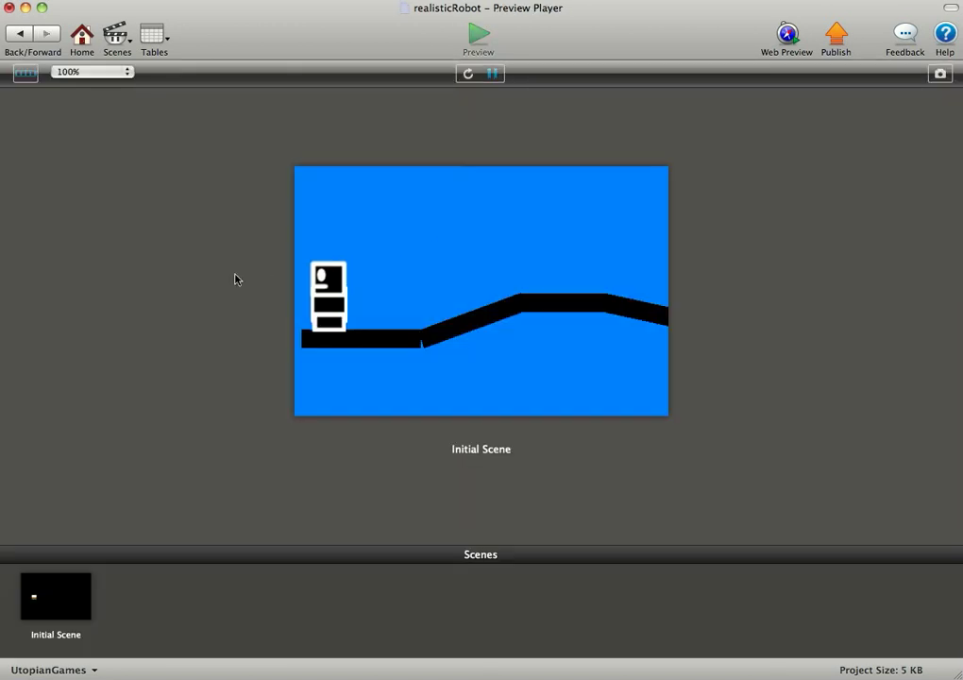
pyautogui.press('Right')
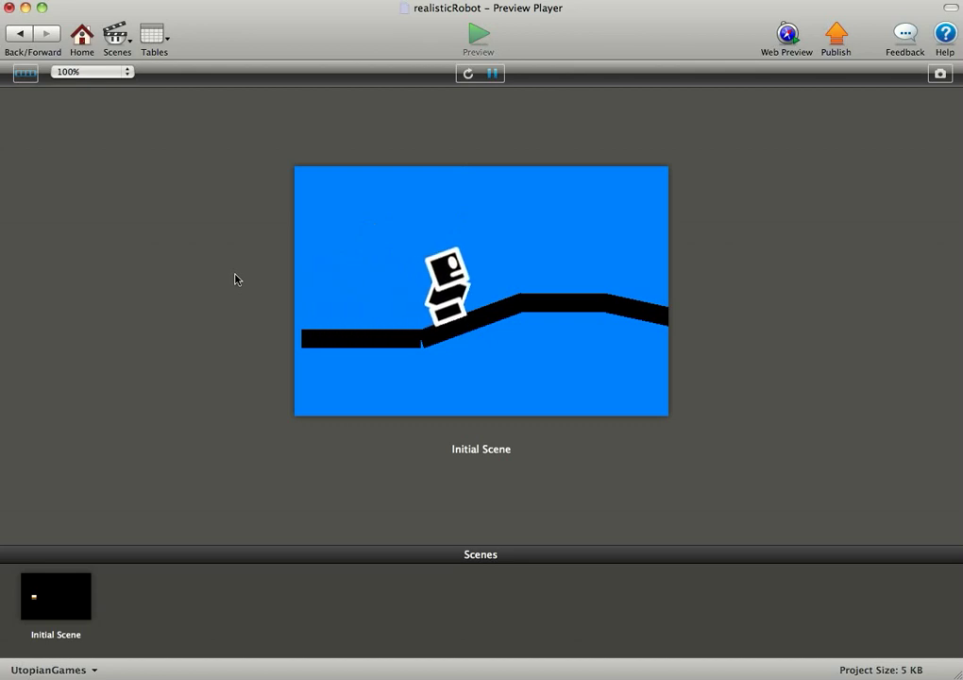
pyautogui.press('Right')
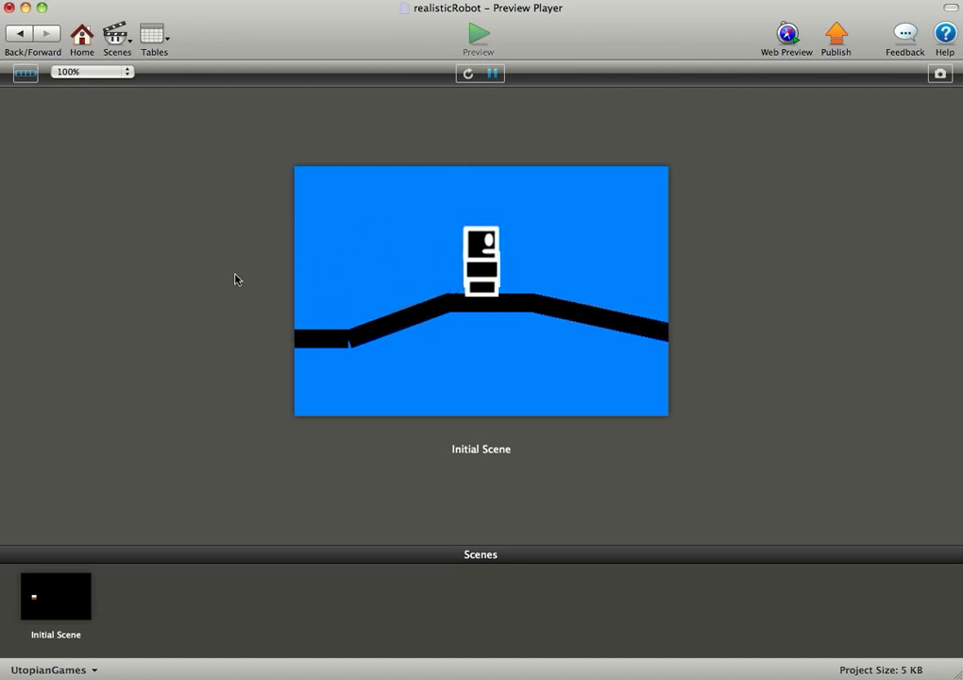
pyautogui.press('Right')
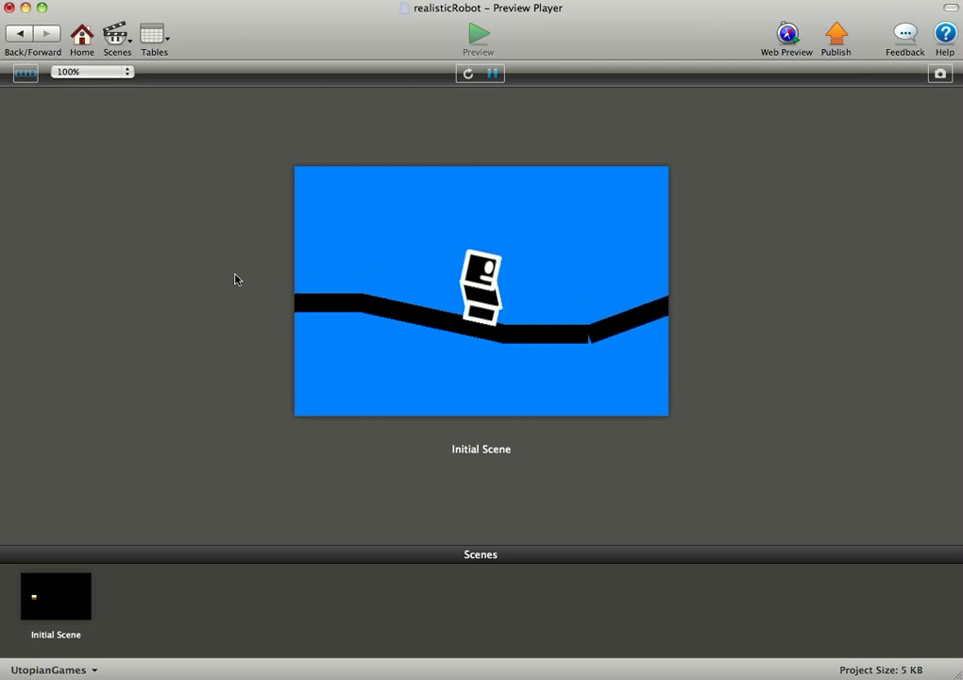
pyautogui.press('Right')
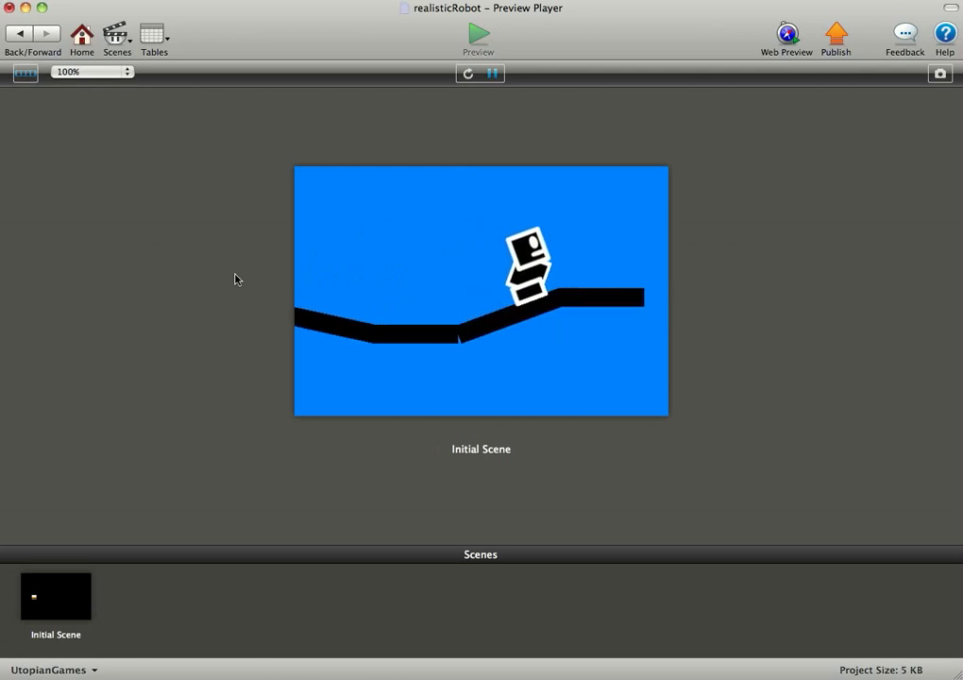
pyautogui.press('Right')
pyautogui.press('Left')
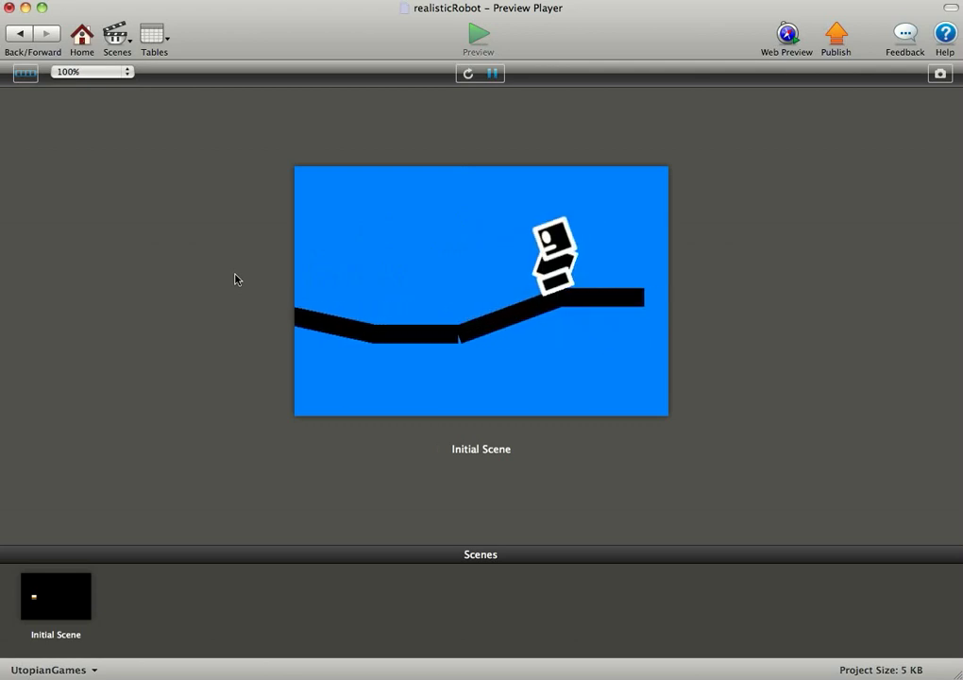
pyautogui.press('Left')
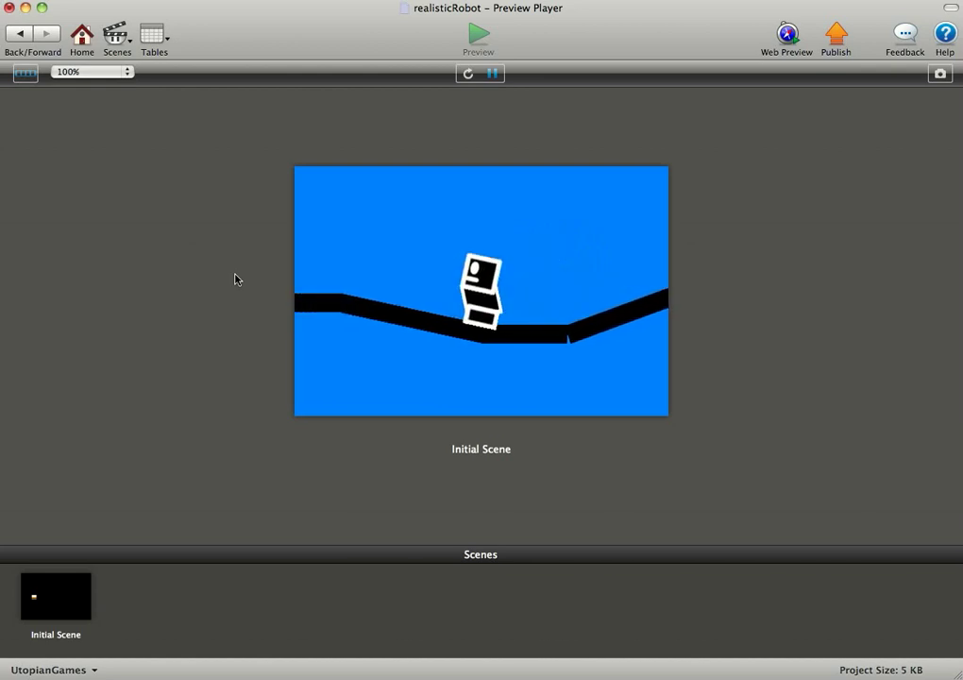
pyautogui.press('Left')
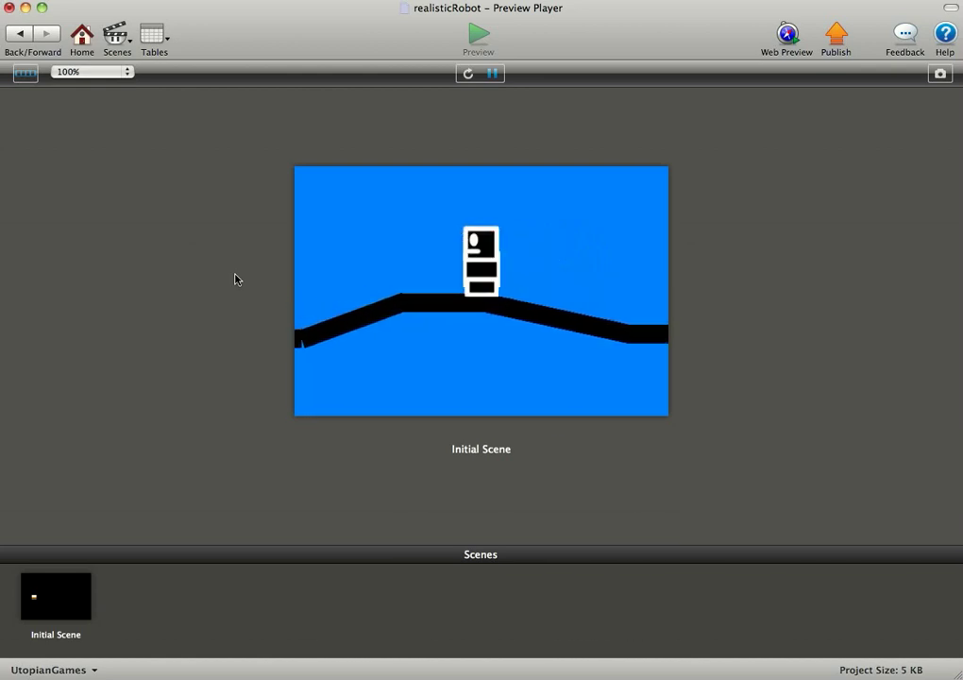
pyautogui.press('Left')
# Drive the robot back and forth over the ramp again, ending on the lower flat.
pyautogui.press('Right')
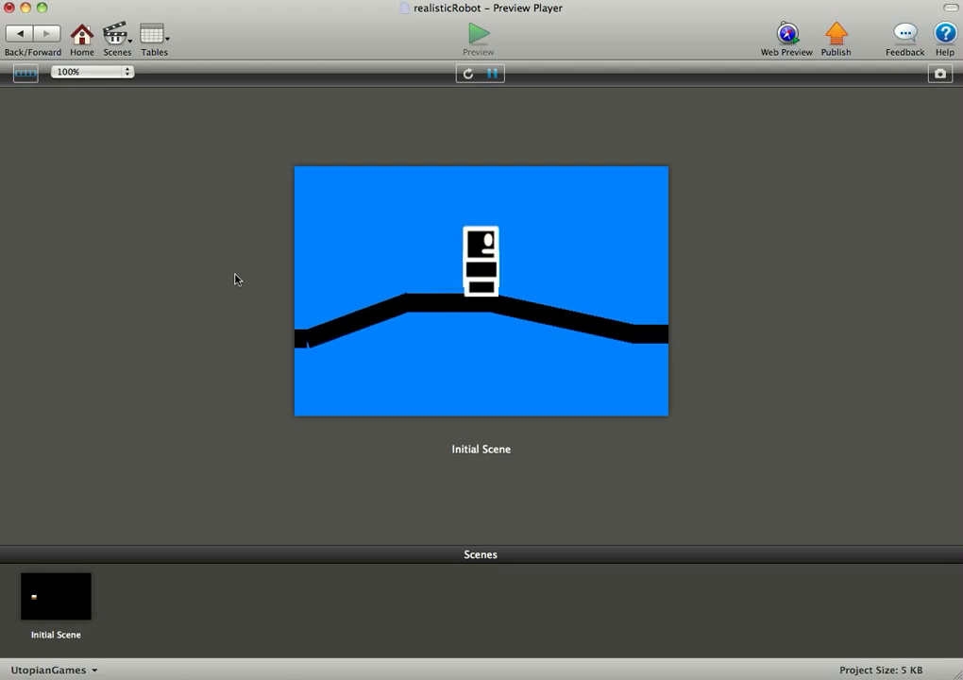
pyautogui.press('Right')
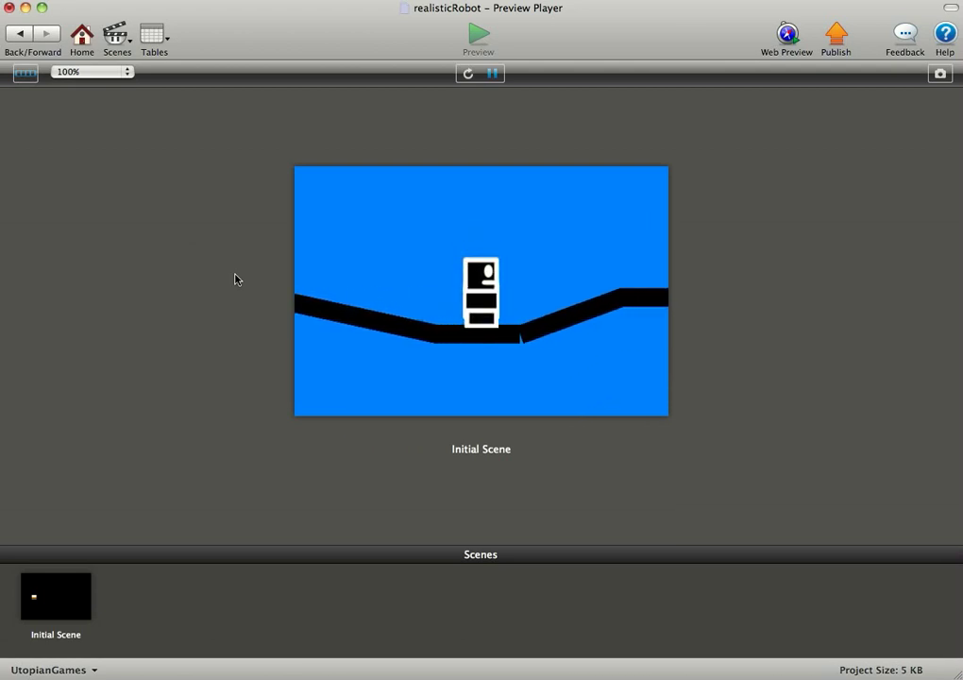
pyautogui.press('Right')
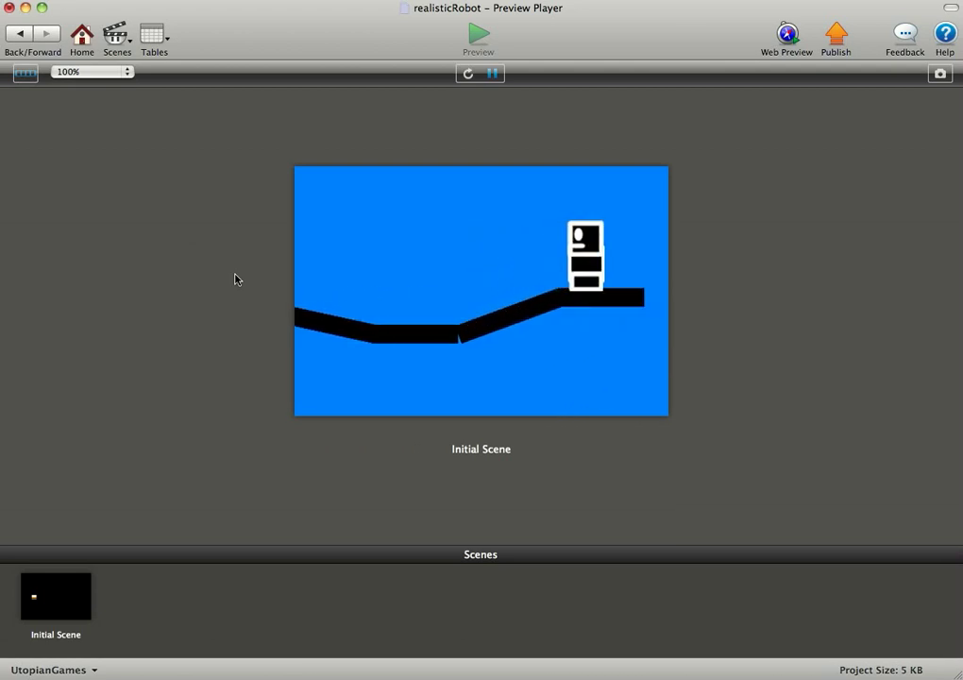
pyautogui.press('Left')
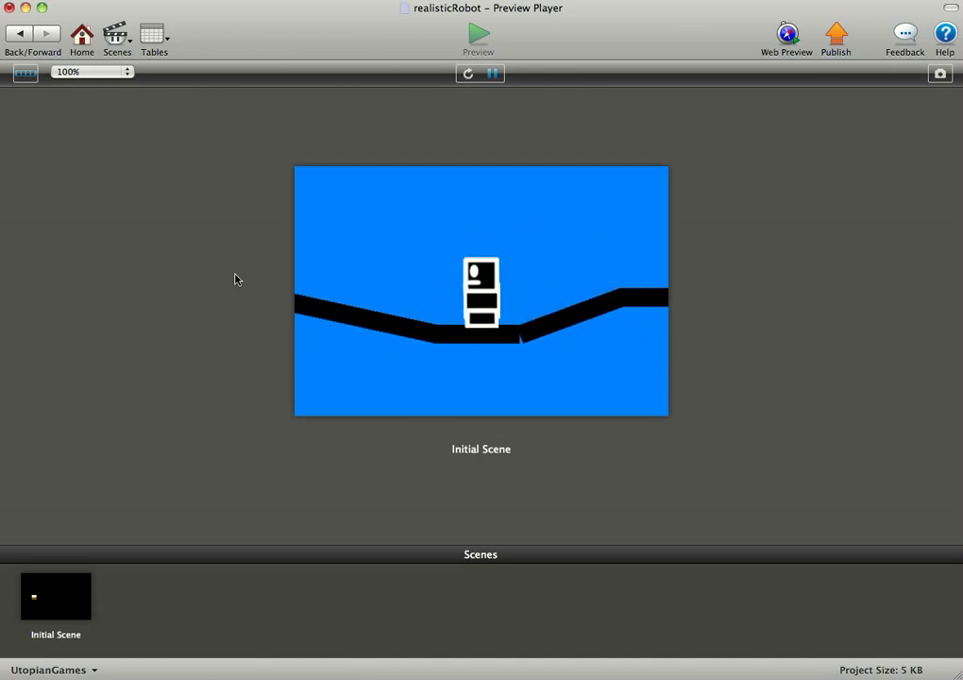
pyautogui.press('Left')
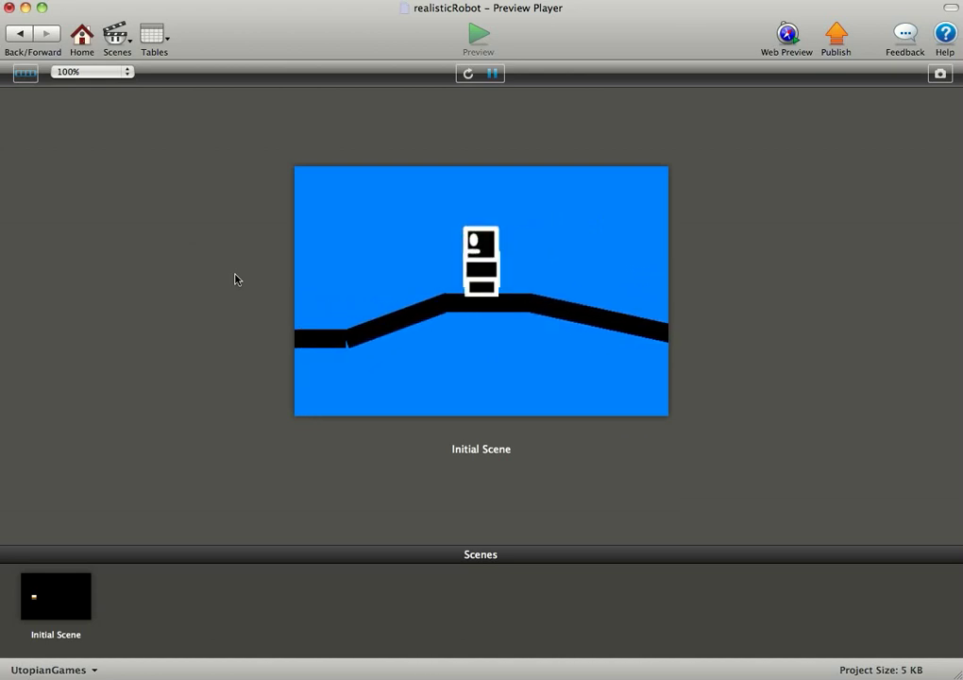
pyautogui.press('Left')
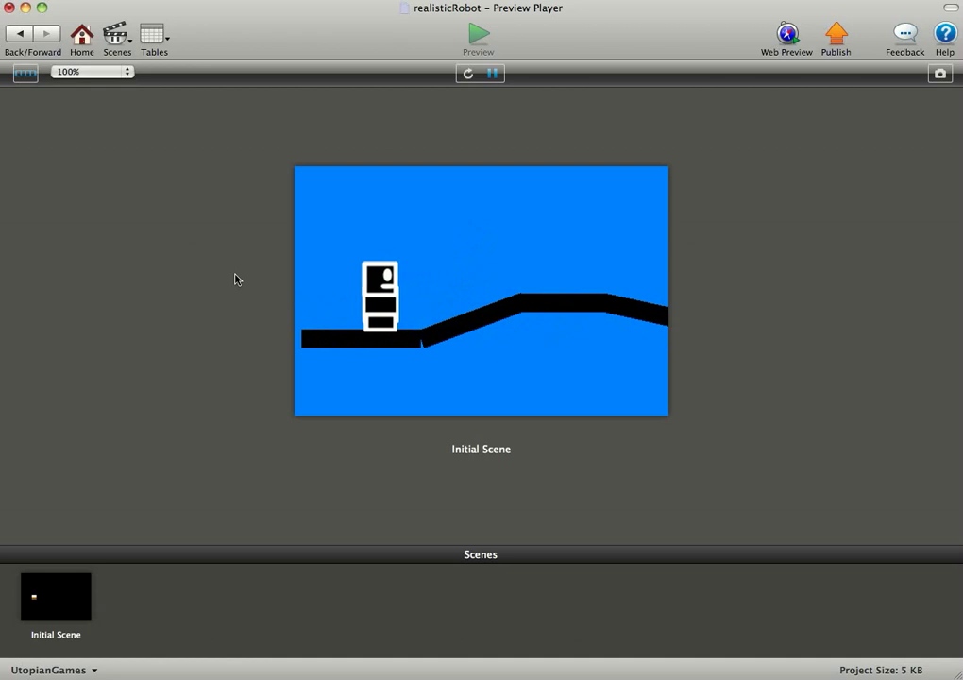
pyautogui.press('Right')
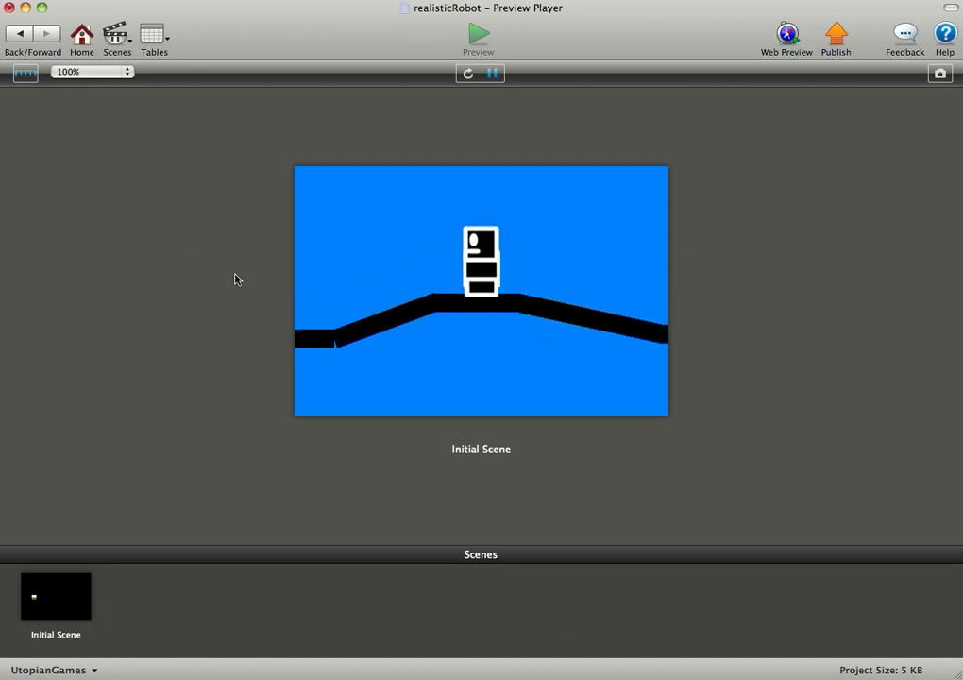
pyautogui.press('Left')
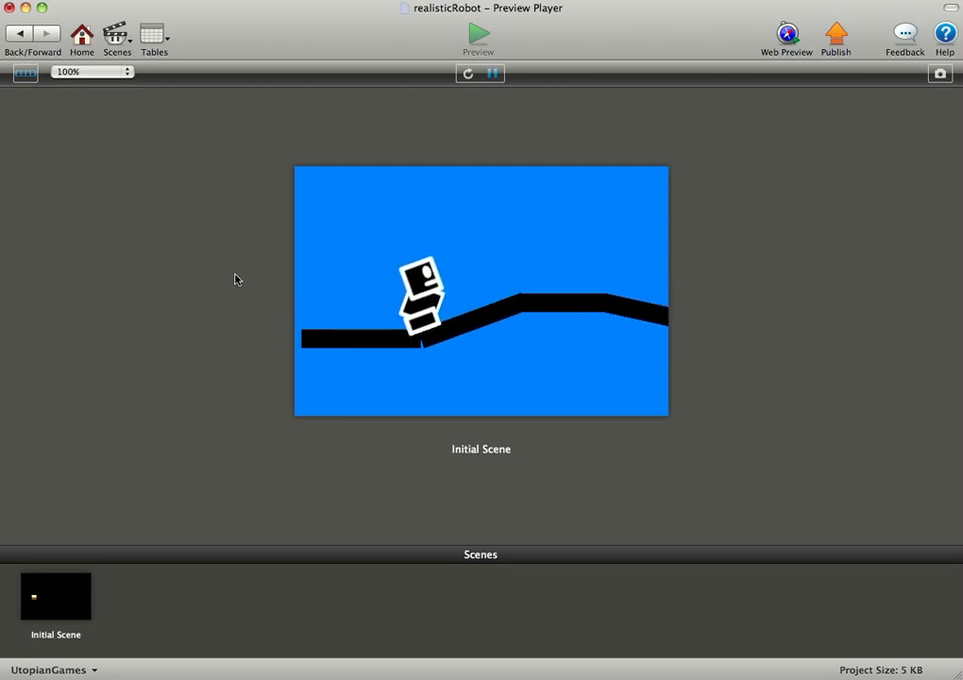
pyautogui.press('Left')
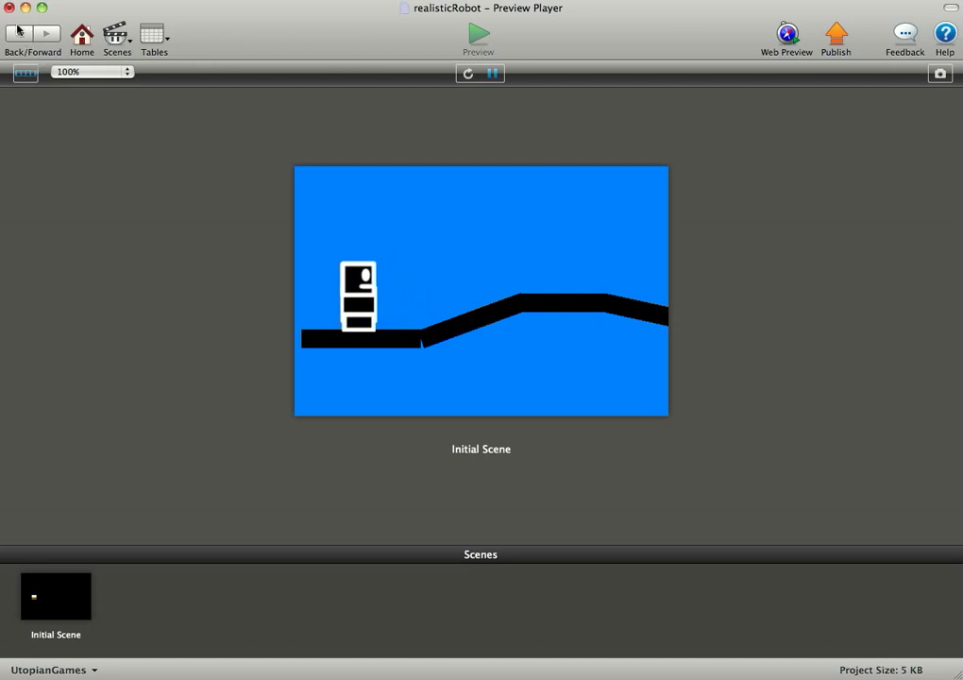
# Switch the Platforms overlap rule Off and preview the robot without tilting.
pyautogui.click(18, 32)
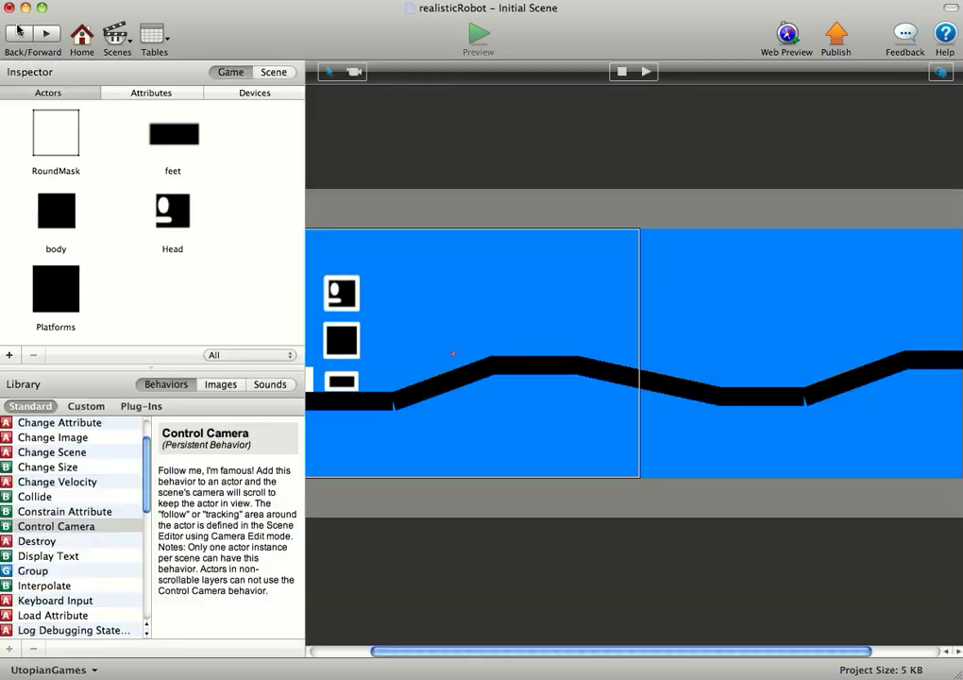
pyautogui.doubleClick(54, 306)
pyautogui.click(342, 107)
pyautogui.click(479, 35)
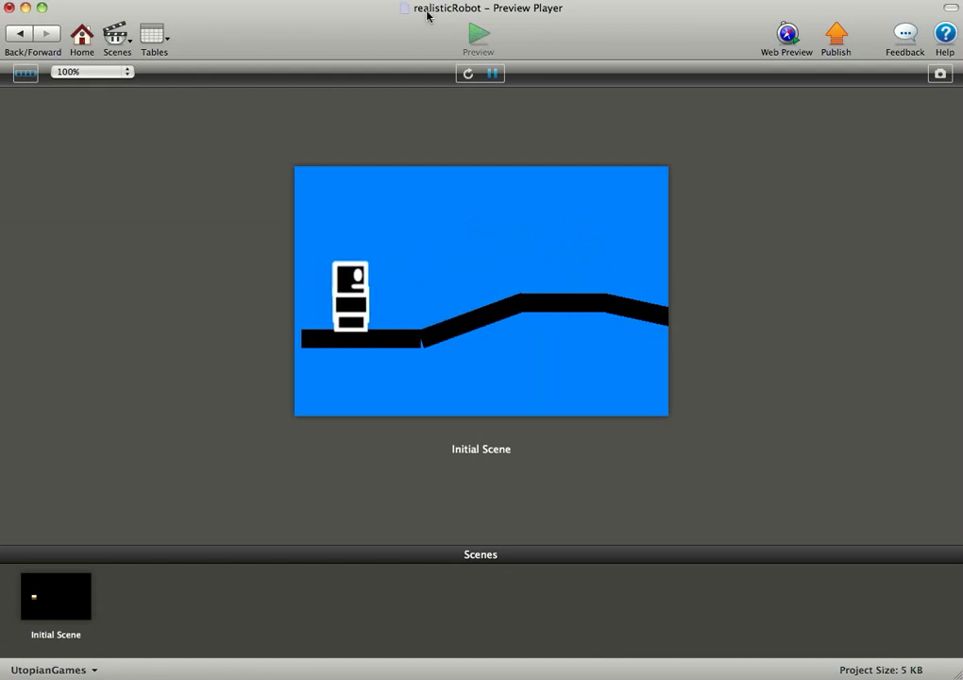
# Stop the current preview and restart the game with the Platforms tilt rule off.
pyautogui.click(28, 31)
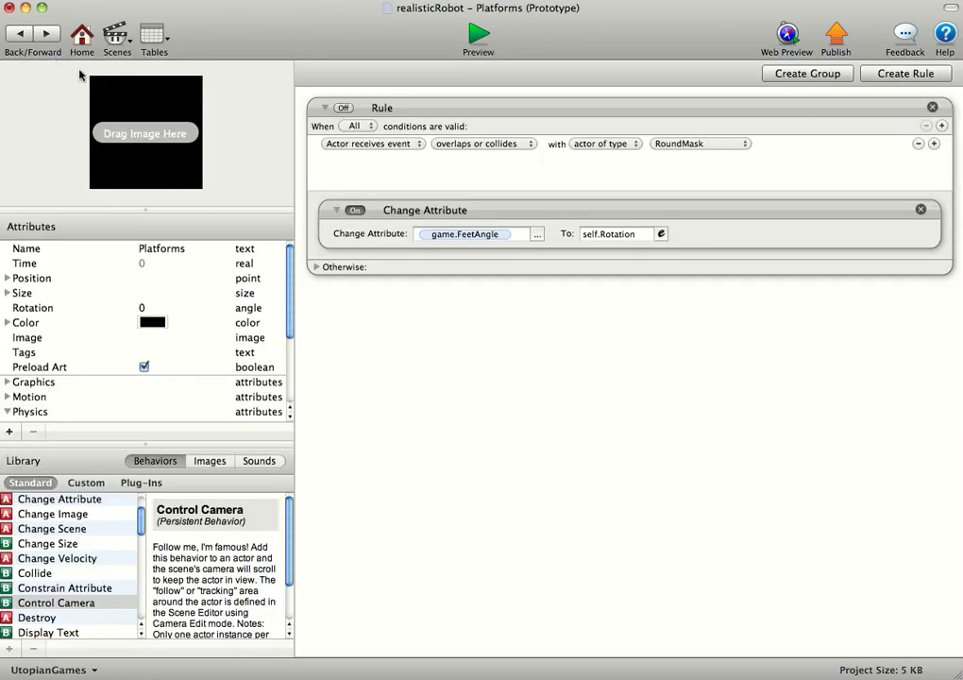
pyautogui.click(476, 37)
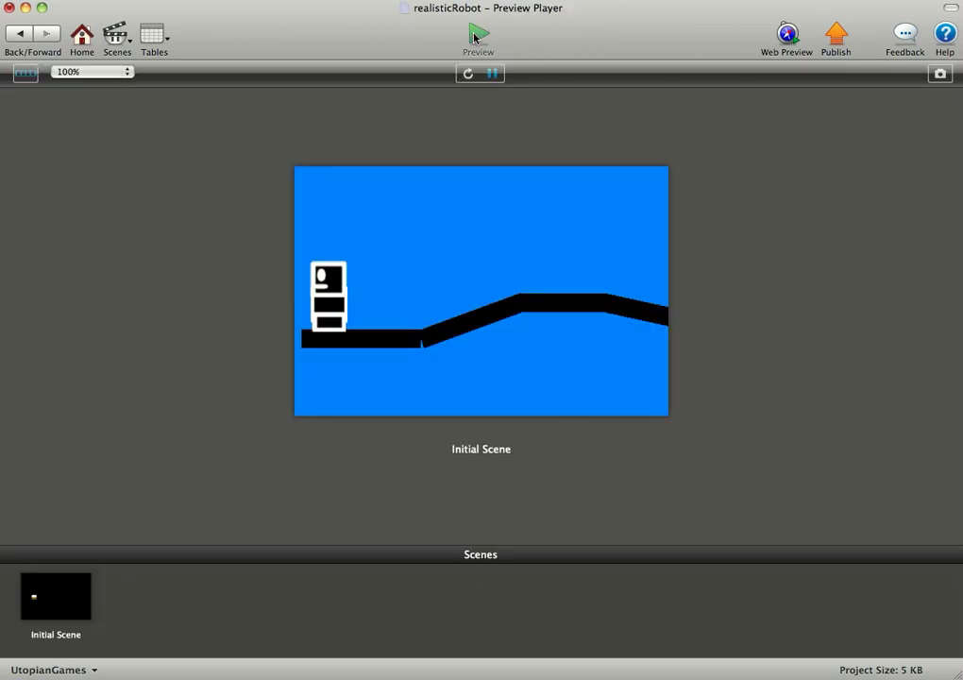